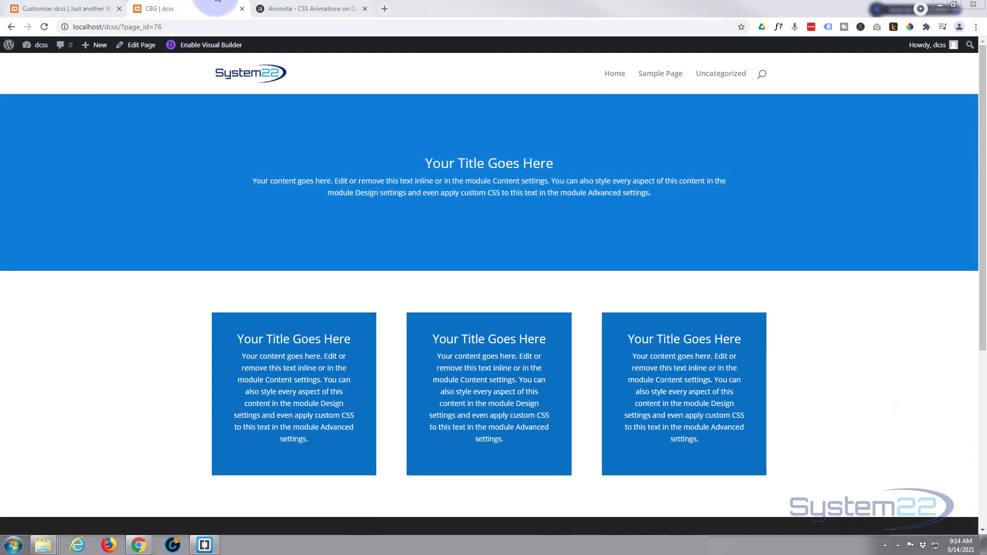
Look at the Animista color-change animation, return to the CBG page in the Visual Builder and delete its top blue section.
{"action": "left_click", "coordinate": [294, 7]}
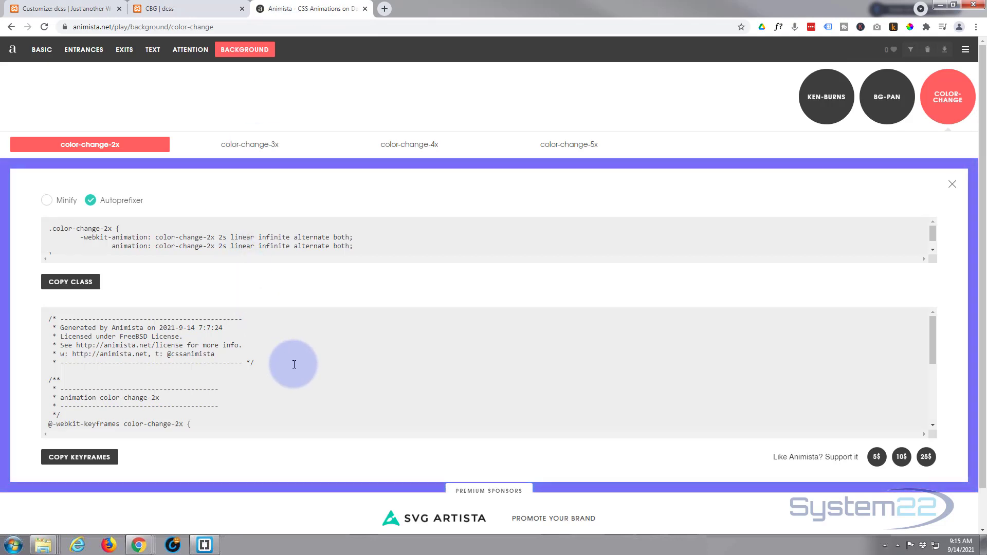
{"action": "left_click", "coordinate": [202, 3]}
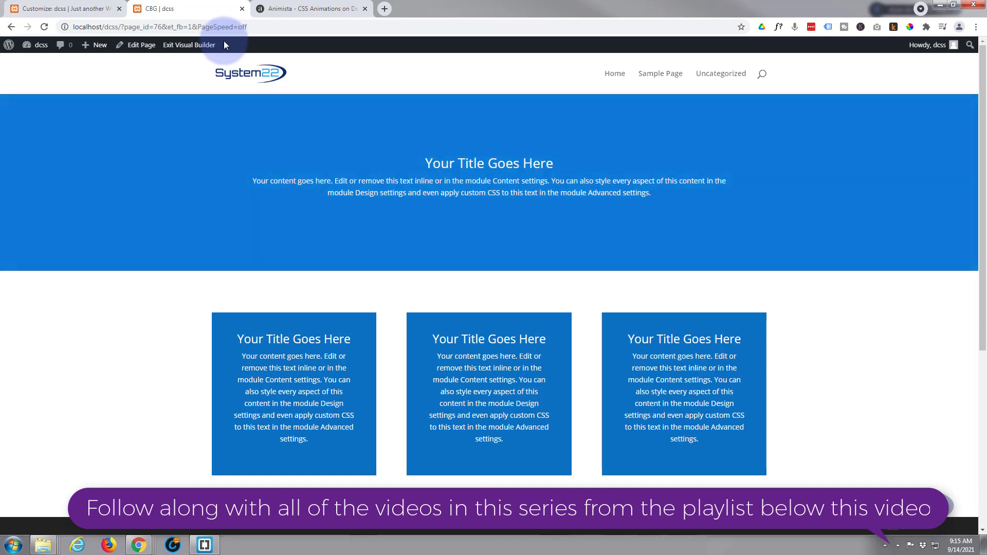
{"action": "mouse_move", "coordinate": [200, 128]}
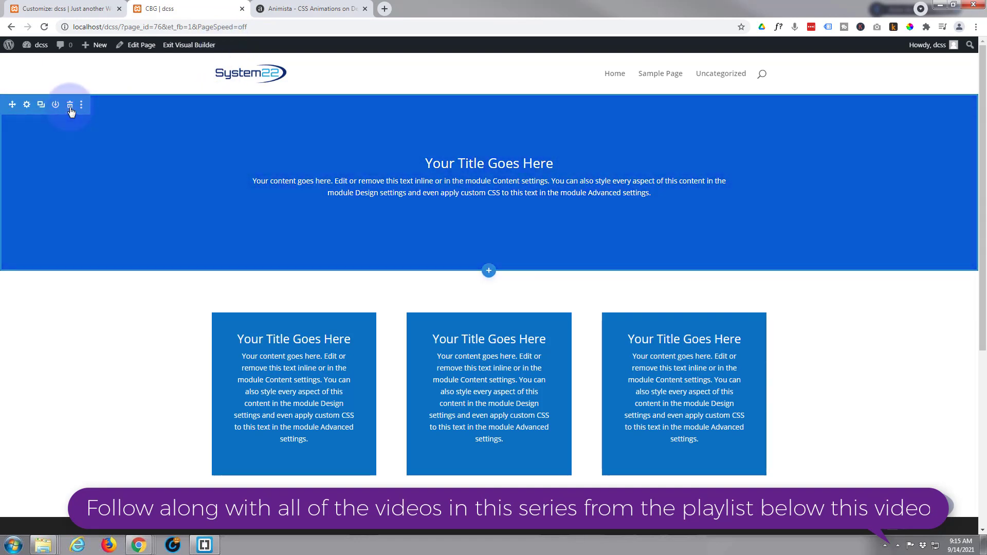
{"action": "left_click", "coordinate": [70, 105]}
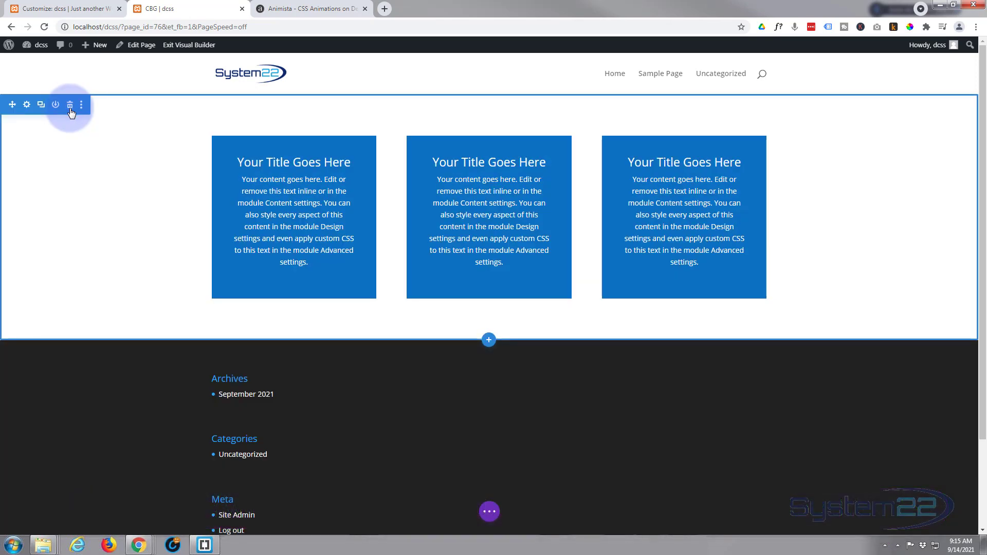
Reopen Additional CSS through the WordPress dashboard, delete the color-change-2x class and keyframes code above the Ken Burns code, and publish.
{"action": "left_click", "coordinate": [81, 10]}
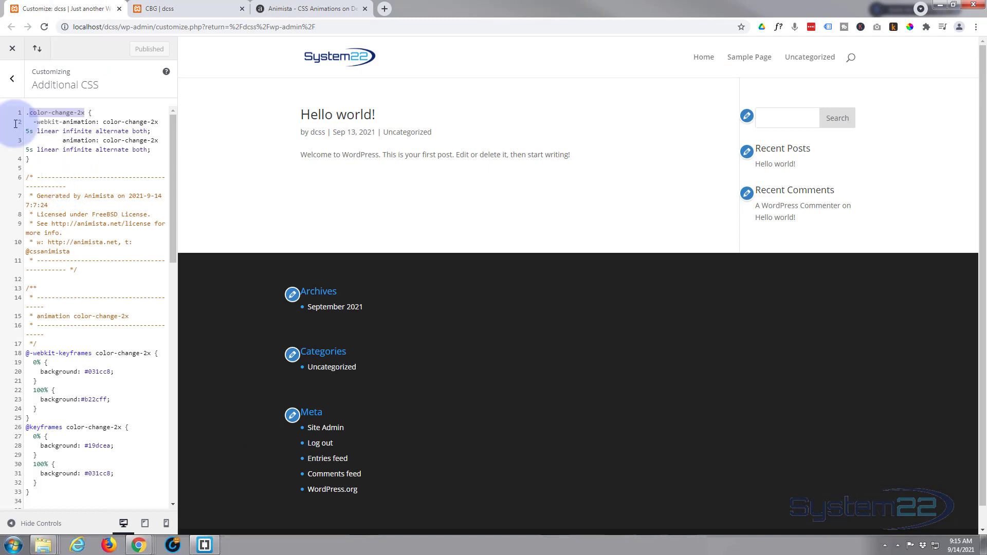
{"action": "left_click", "coordinate": [12, 51]}
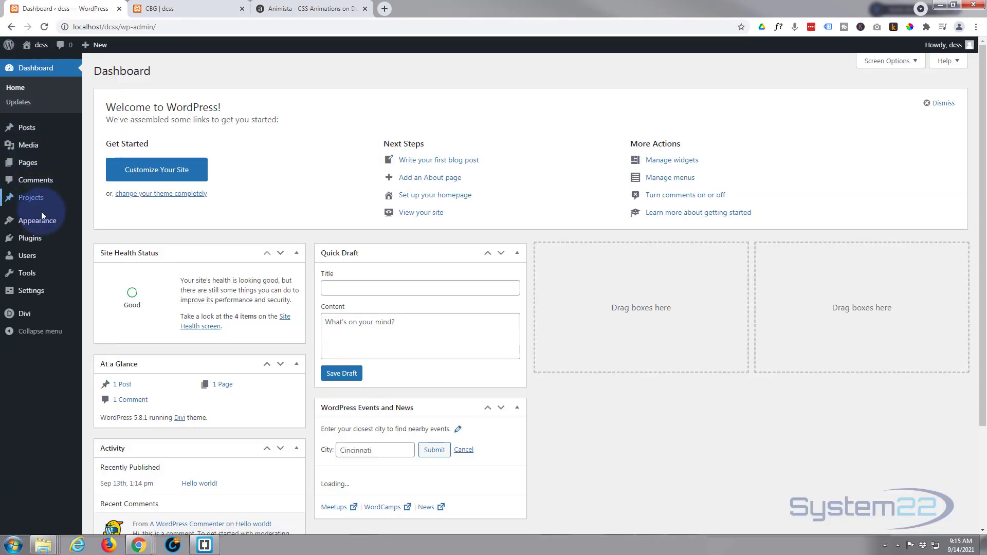
{"action": "mouse_move", "coordinate": [41, 218]}
{"action": "left_click", "coordinate": [114, 241]}
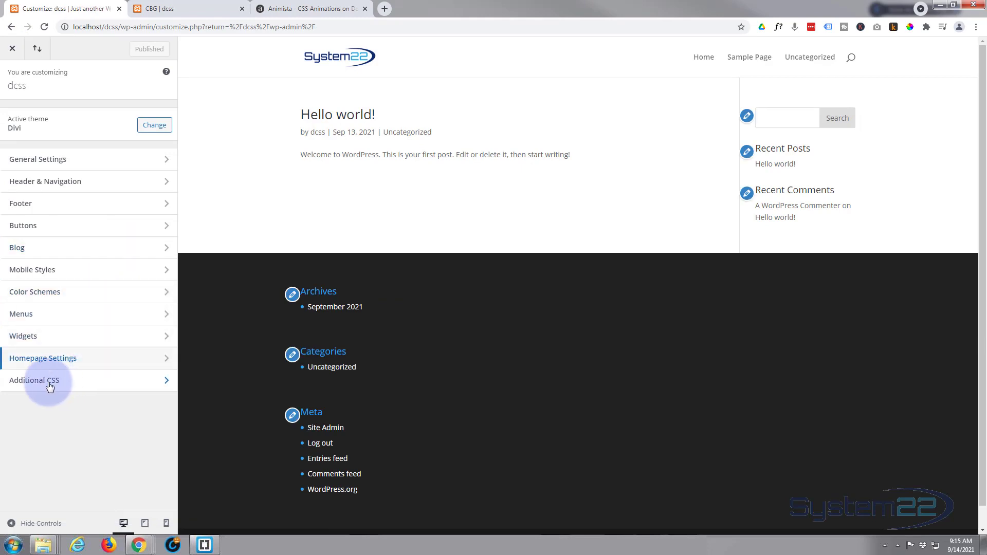
{"action": "left_click", "coordinate": [51, 385]}
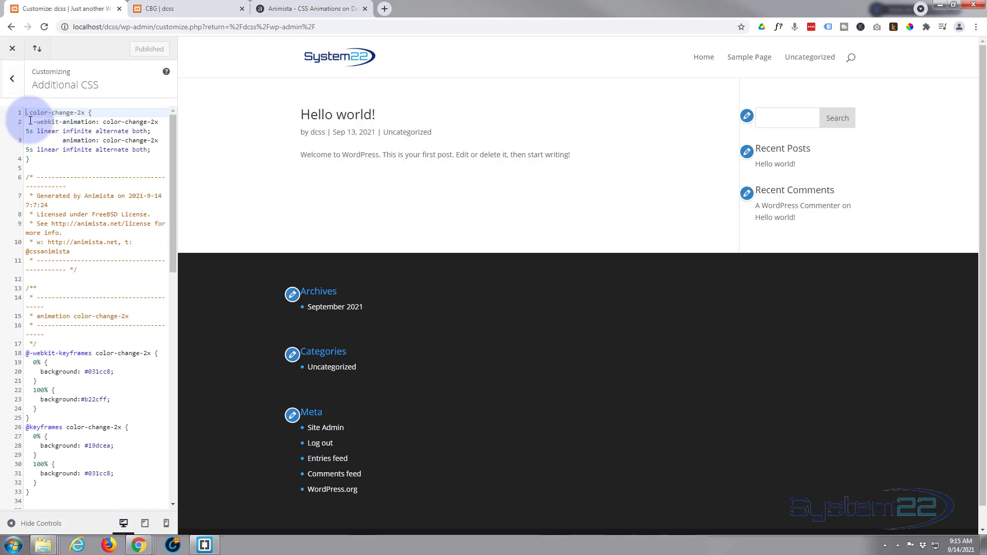
{"action": "left_click_drag", "start_coordinate": [30, 121], "coordinate": [84, 490]}
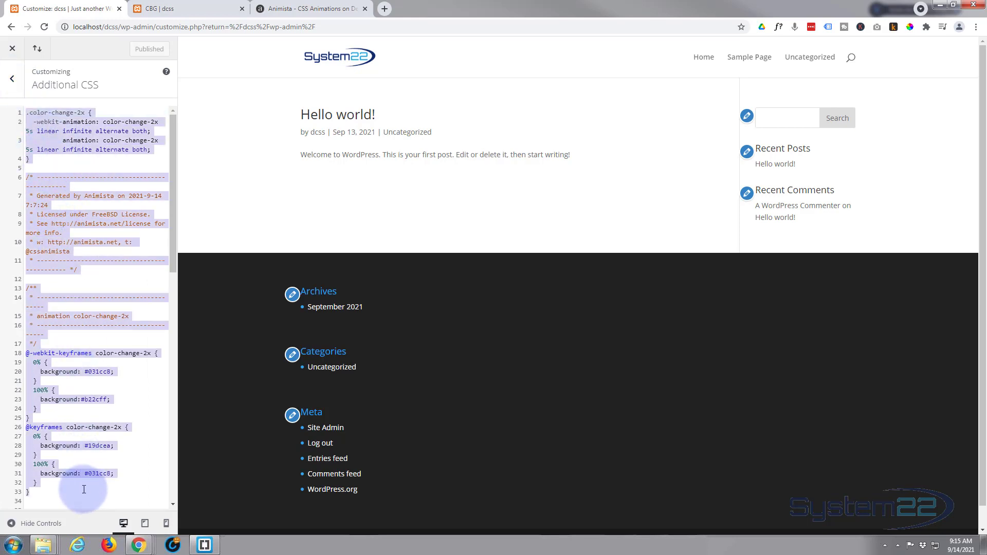
{"action": "key", "text": "ctrl+v"}
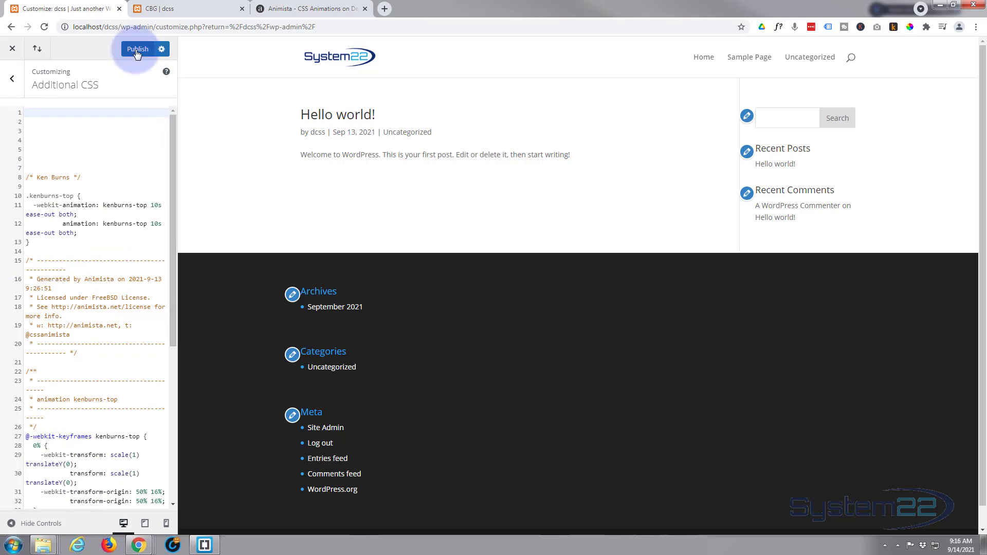
On the CBG page, add a regular section below the three boxes with a single-column row and a Call To Action module.
{"action": "left_click", "coordinate": [190, 8]}
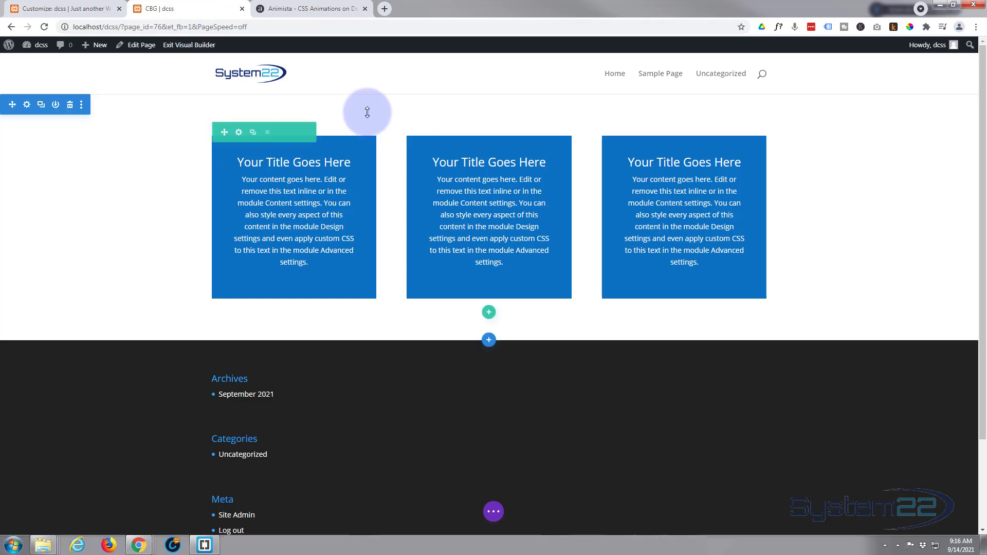
{"action": "left_click", "coordinate": [489, 341]}
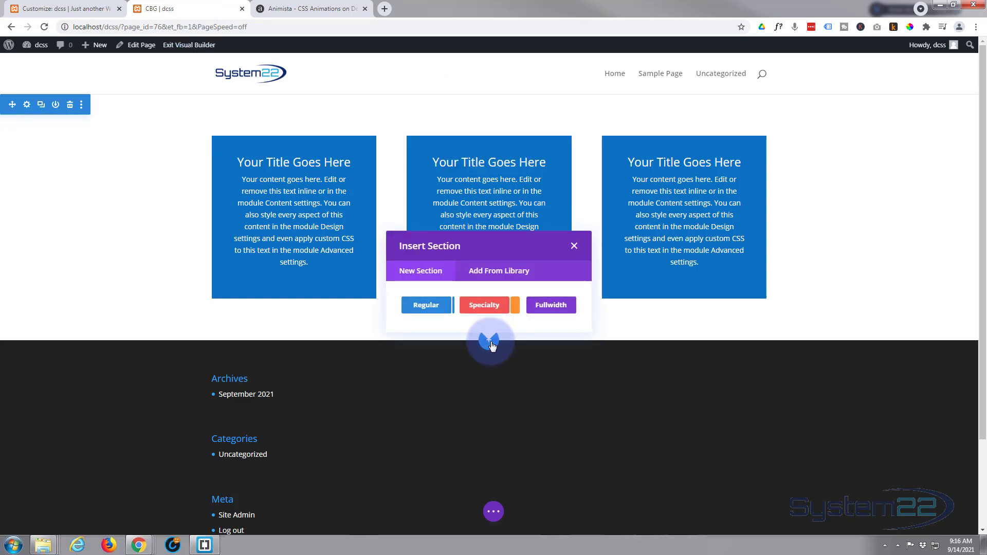
{"action": "left_click", "coordinate": [426, 306]}
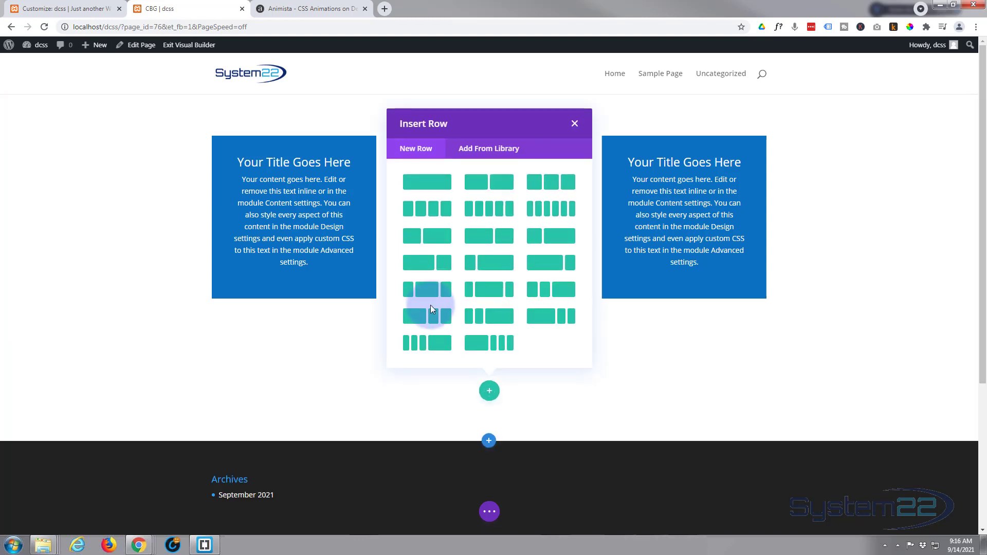
{"action": "left_click", "coordinate": [435, 186]}
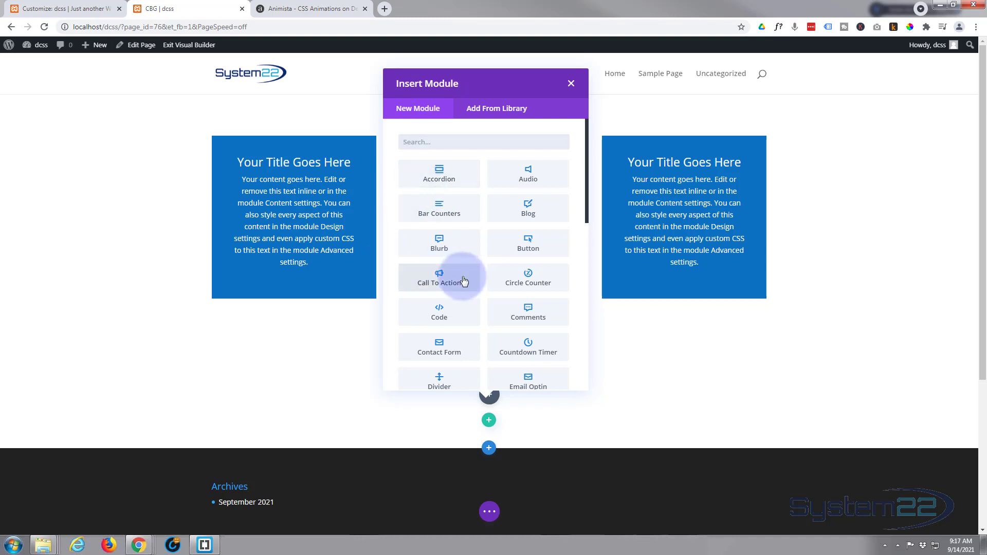
{"action": "left_click", "coordinate": [459, 282]}
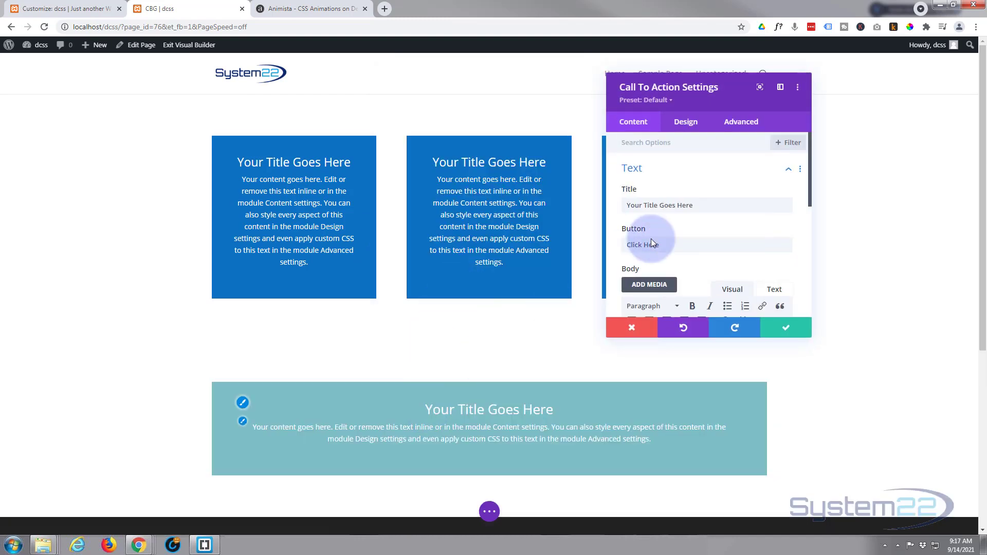
Remove the background color from the new Call To Action module and save its settings.
{"action": "scroll", "coordinate": [667, 235], "scroll_direction": "down", "scroll_amount": 5}
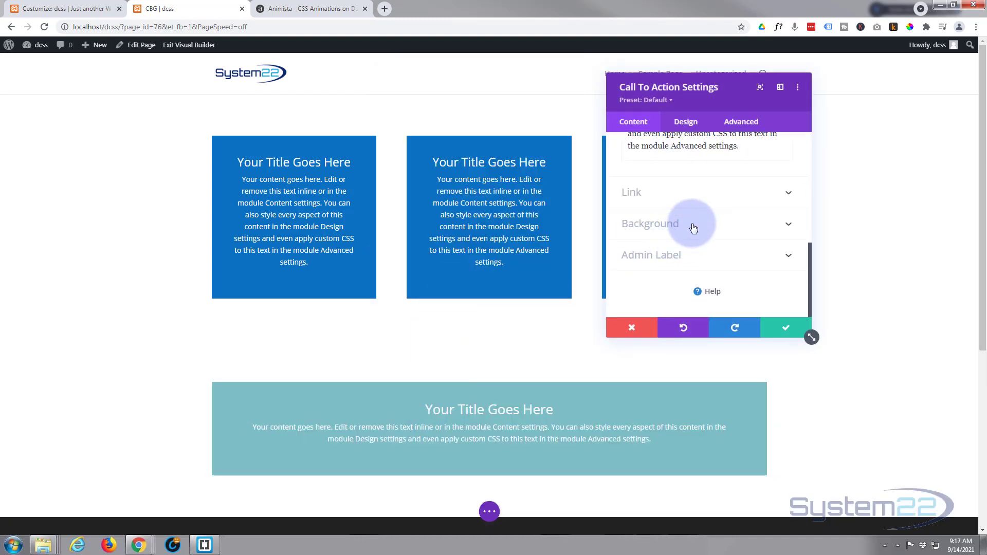
{"action": "left_click", "coordinate": [694, 227]}
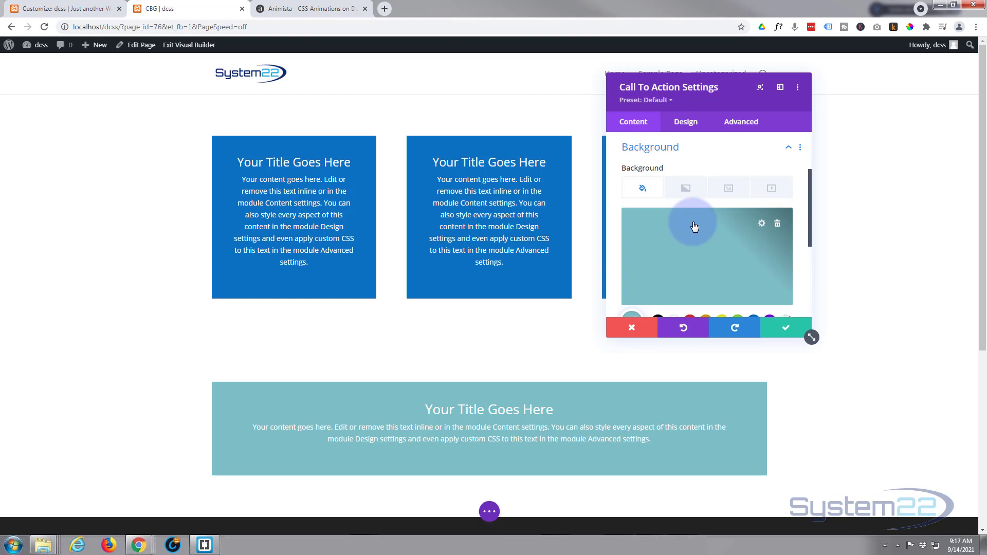
{"action": "left_click", "coordinate": [777, 225]}
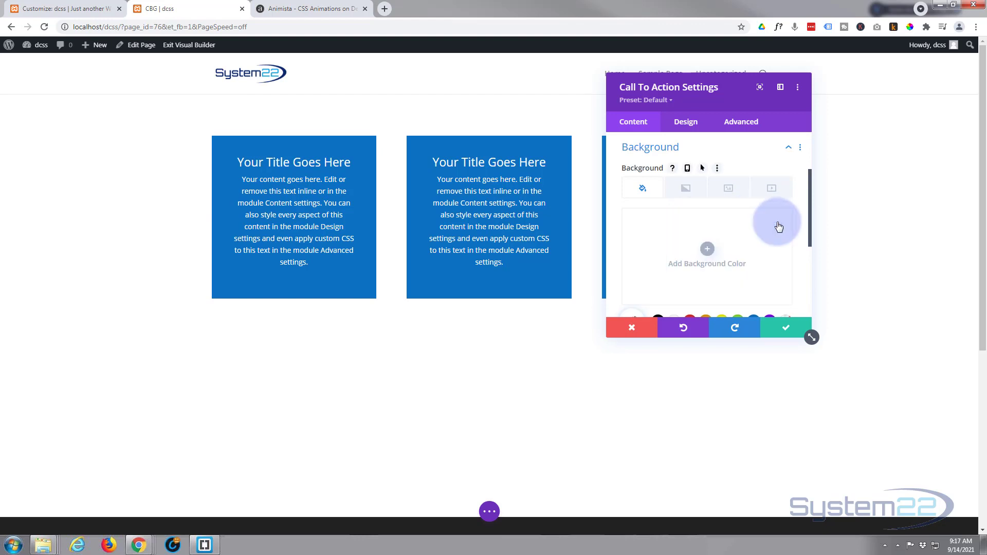
{"action": "left_click", "coordinate": [791, 330]}
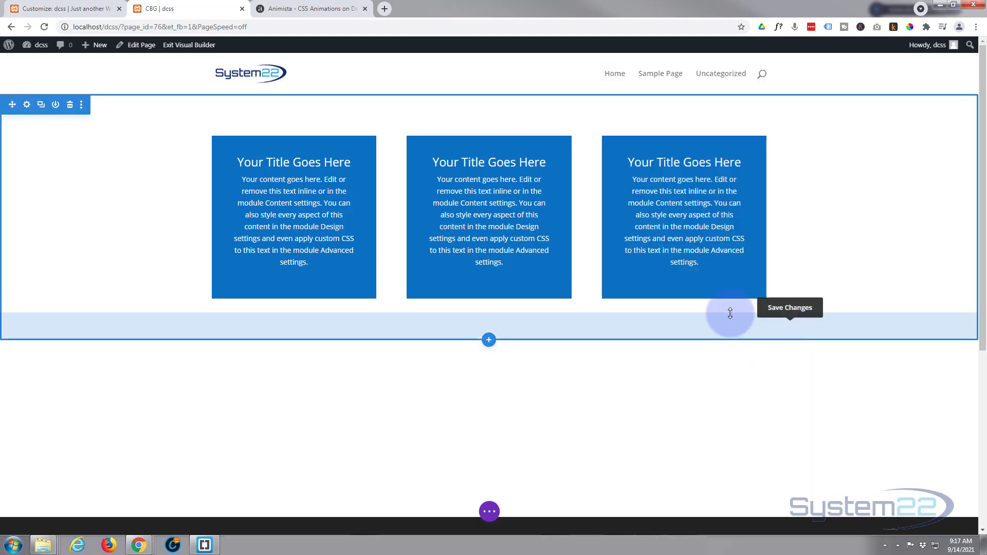
Move the three-box section below the new call-to-action section, and highlight the module's white text to check it.
{"action": "mouse_move", "coordinate": [13, 106]}
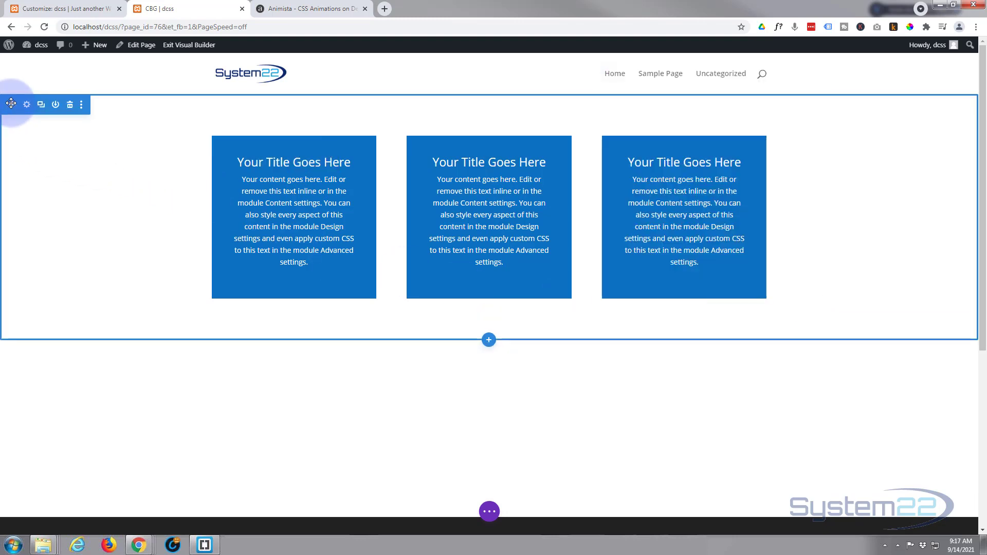
{"action": "left_click_drag", "start_coordinate": [11, 106], "coordinate": [57, 286]}
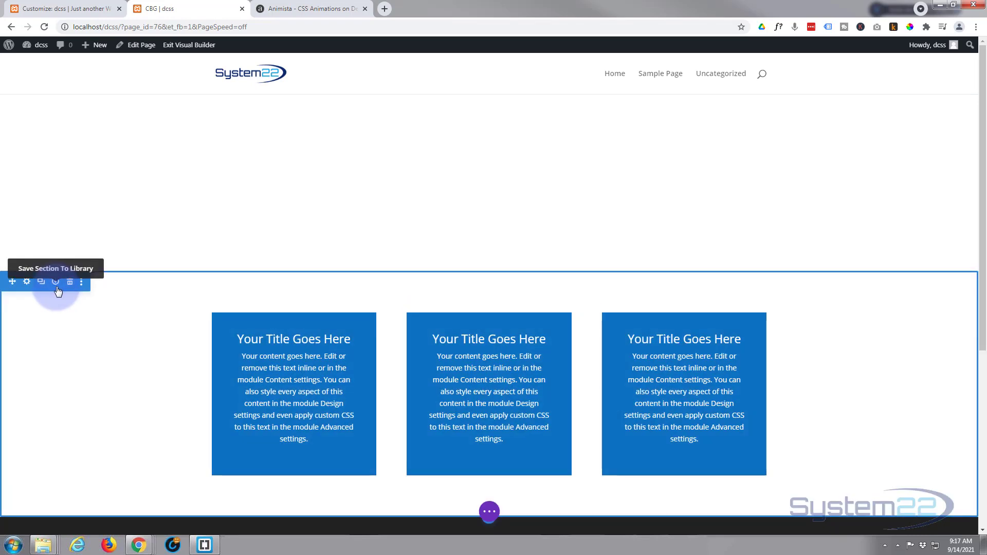
{"action": "mouse_move", "coordinate": [340, 199]}
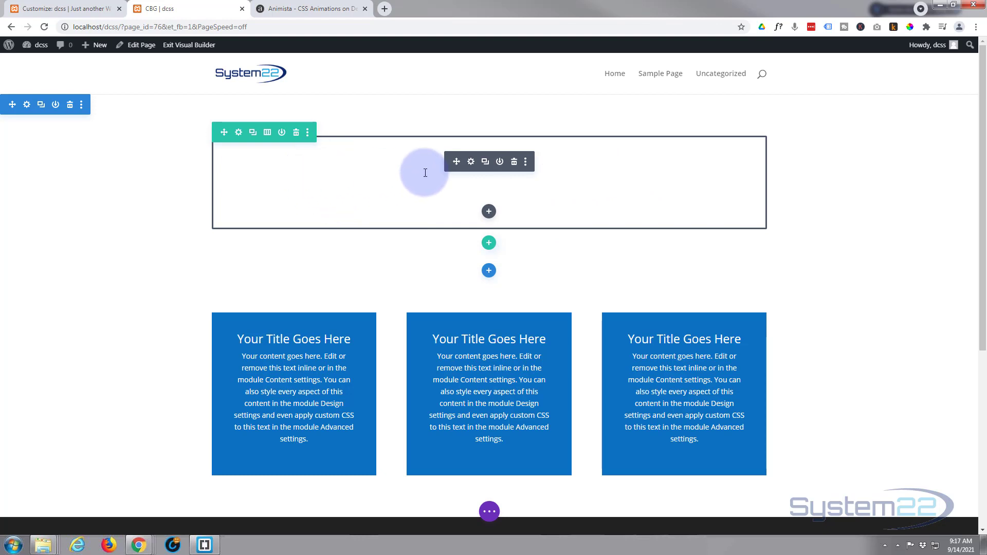
{"action": "left_click_drag", "start_coordinate": [265, 164], "coordinate": [594, 203]}
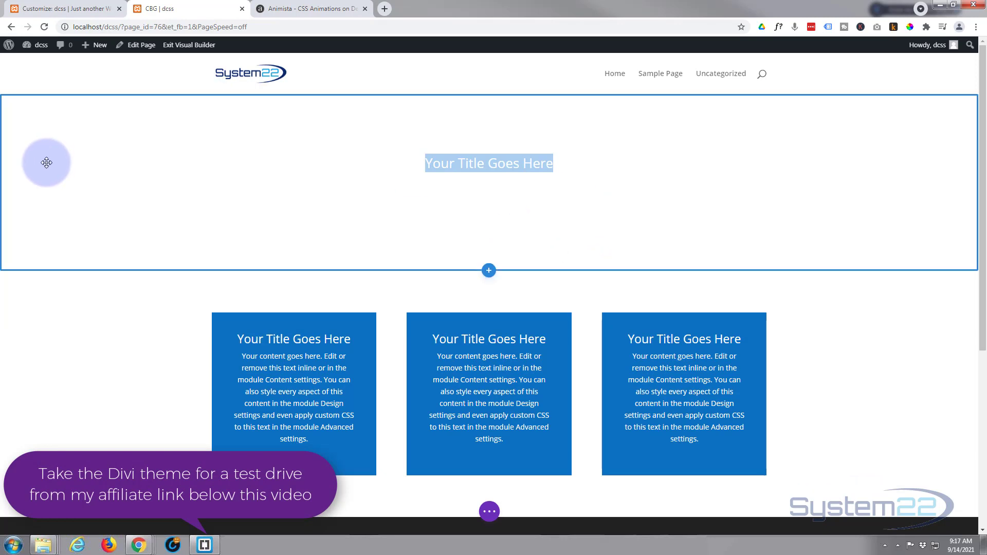
Copy the color-change-2x class from Animista and paste it at the start of Additional CSS, followed by two line breaks.
{"action": "left_click", "coordinate": [277, 9]}
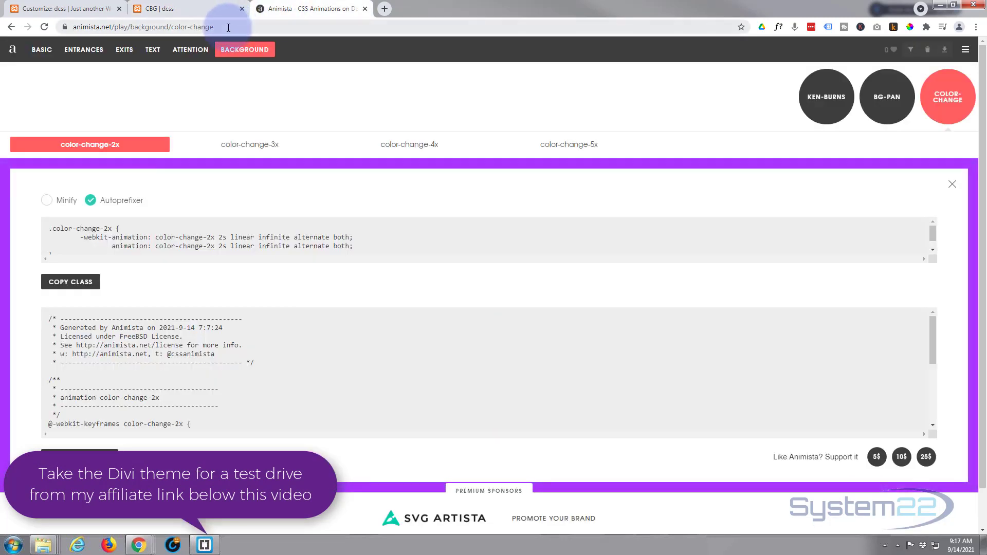
{"action": "left_click", "coordinate": [229, 28]}
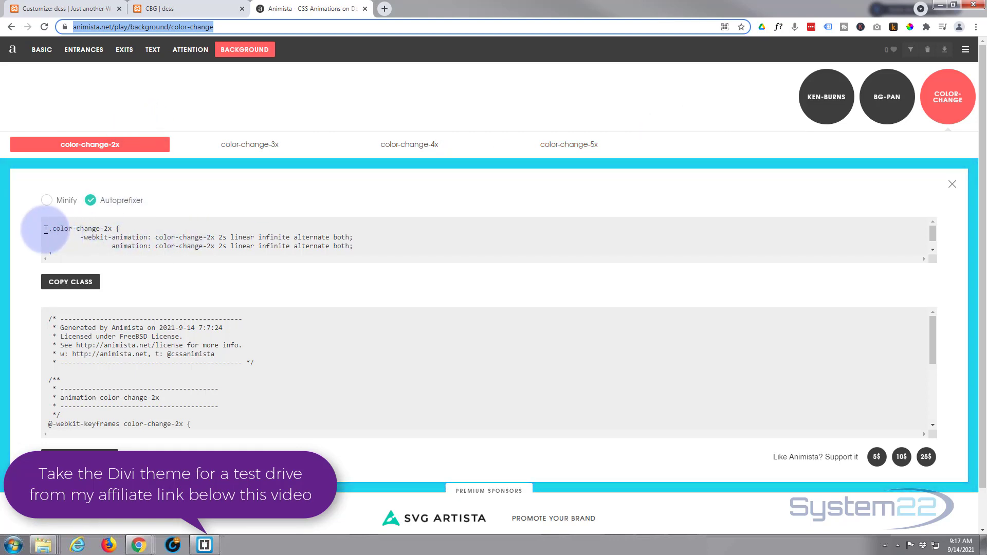
{"action": "left_click", "coordinate": [69, 284]}
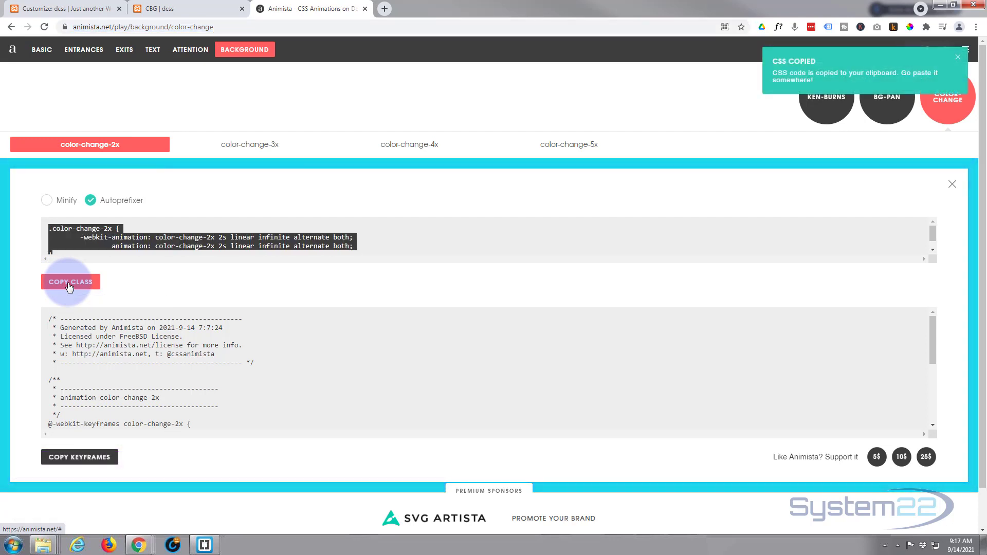
{"action": "left_click", "coordinate": [81, 6]}
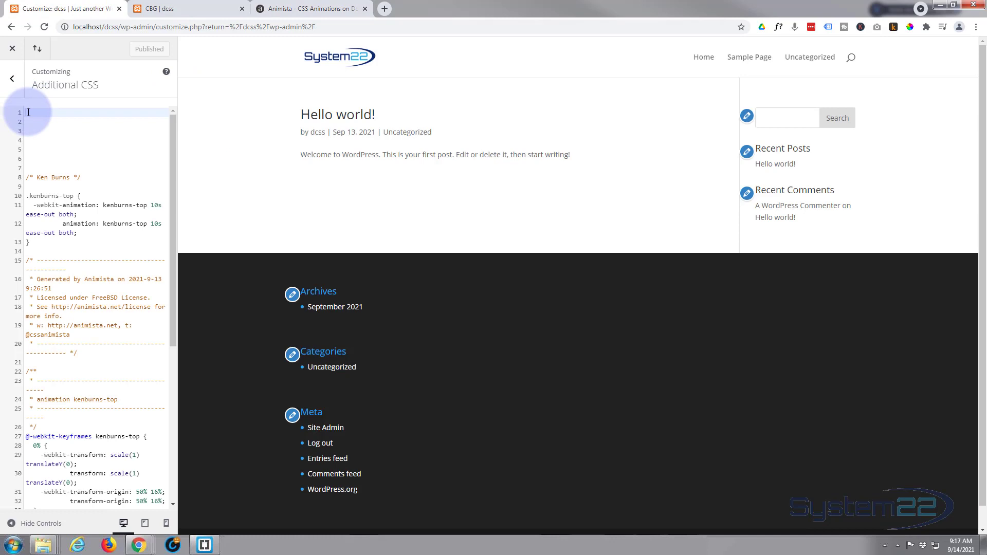
{"action": "type", "text": ".color-change-2x {   -webkit-animation: color-change-2x 2s linear infinite alternate both;           animation: color-change-2x 2s linear infinite alternate both; }"}
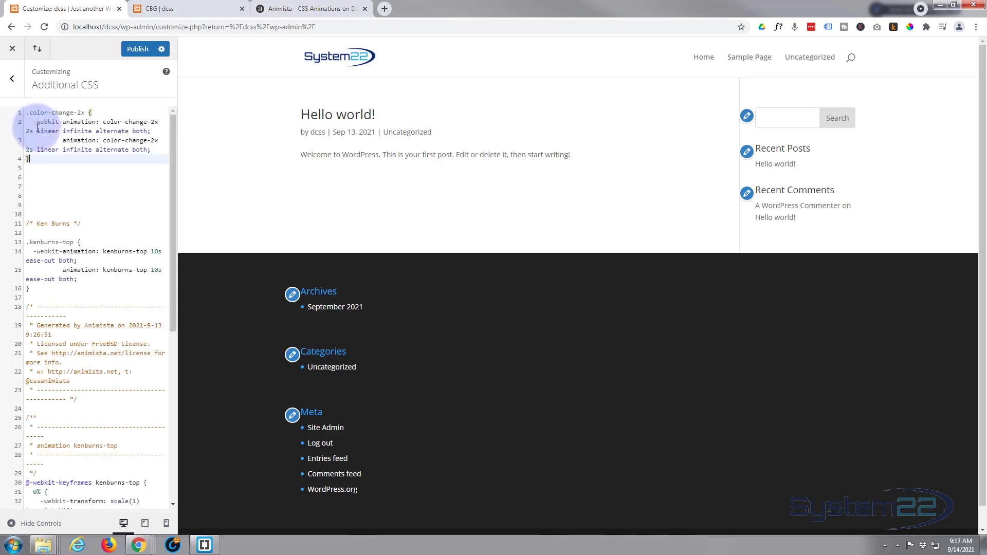
{"action": "key", "text": "Return"}
{"action": "key", "text": "Return"}
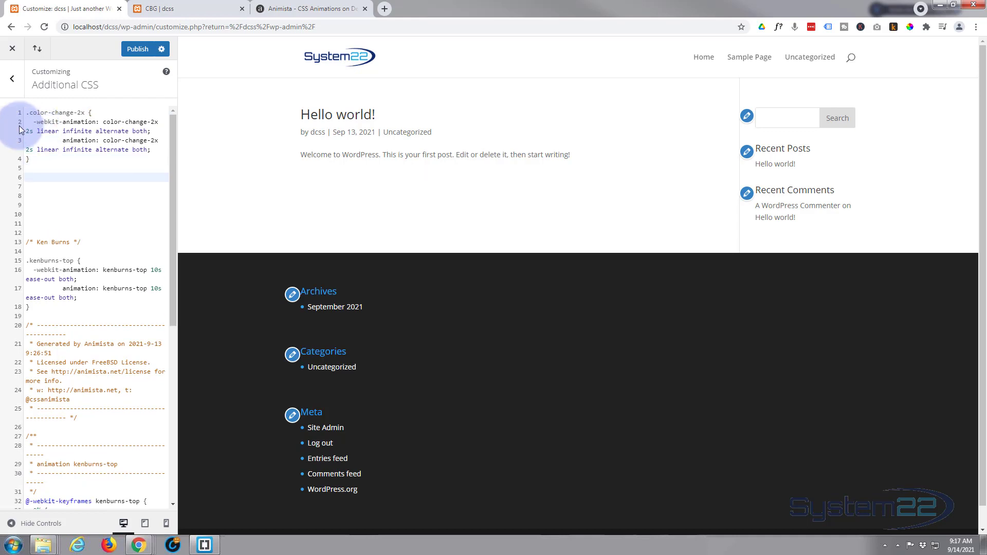
Copy the color-change-2x keyframes from Animista, paste them below the class at line 6 of Additional CSS, and publish.
{"action": "left_click", "coordinate": [287, 9]}
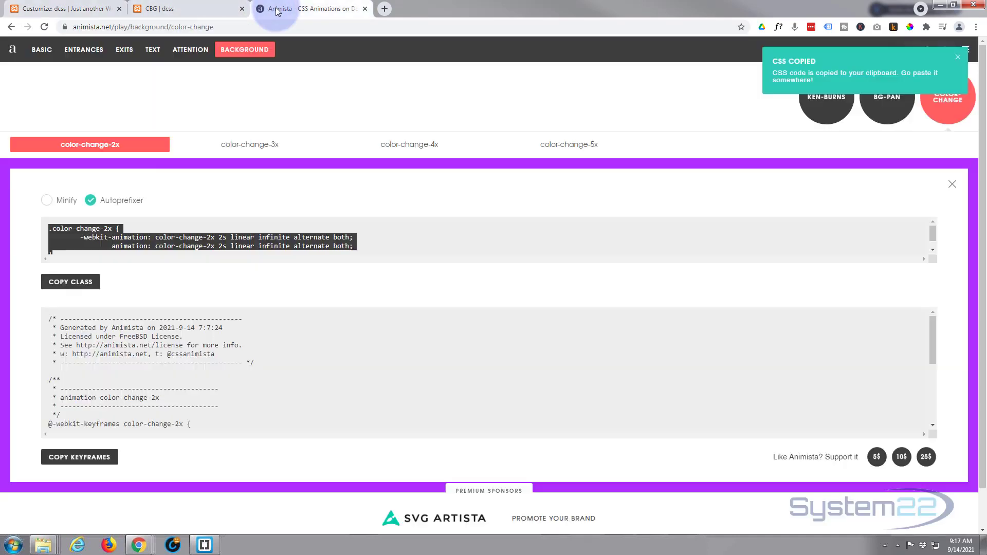
{"action": "scroll", "coordinate": [204, 290], "scroll_direction": "down", "scroll_amount": 3}
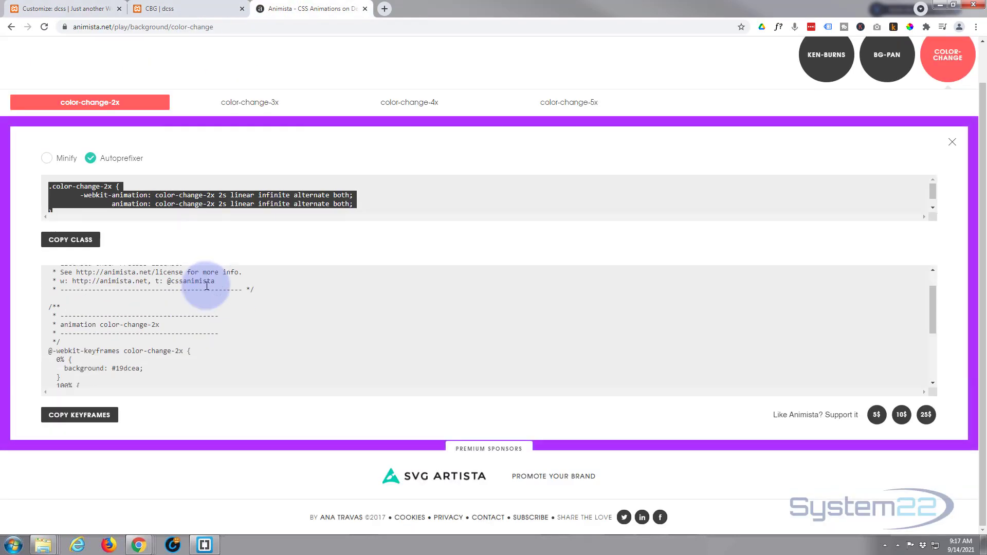
{"action": "left_click", "coordinate": [62, 419]}
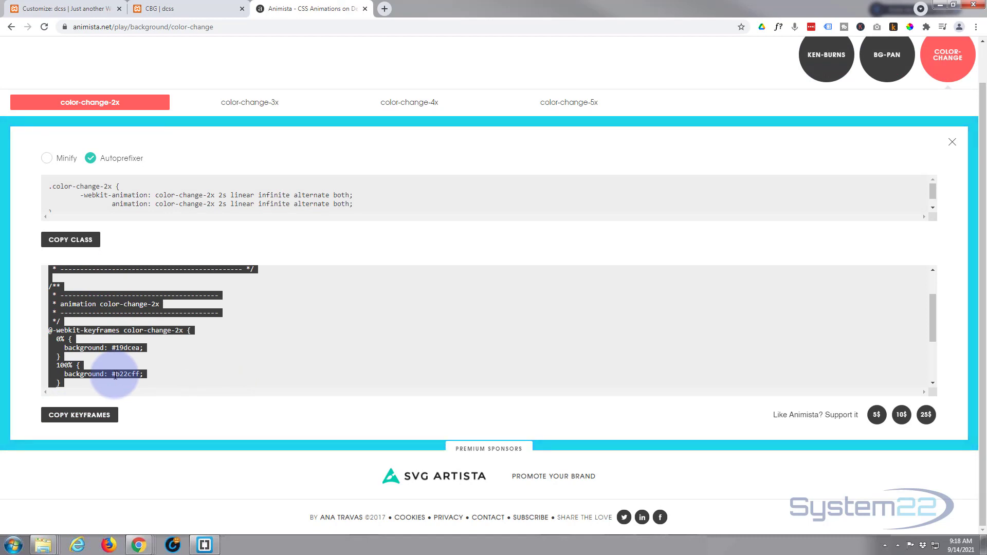
{"action": "left_click", "coordinate": [92, 9]}
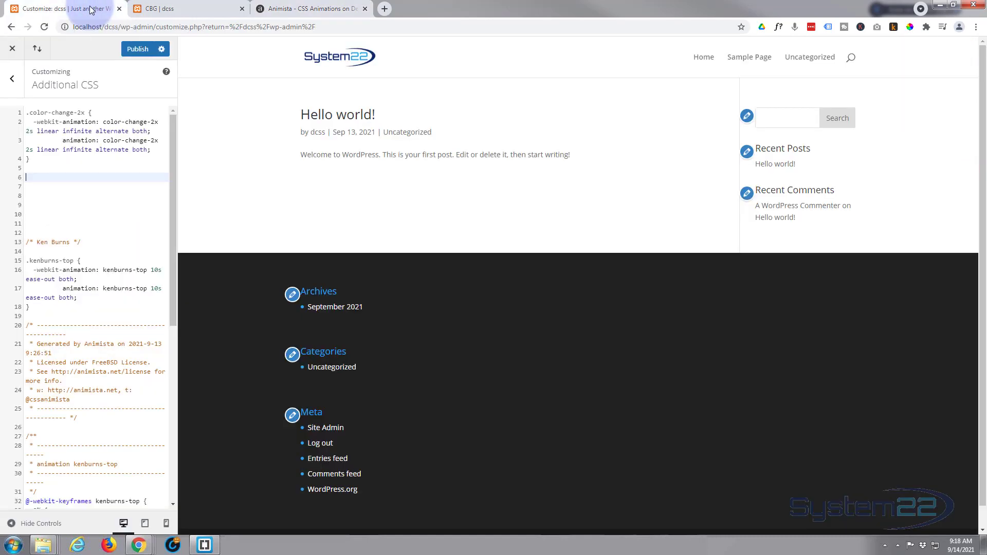
{"action": "left_click", "coordinate": [39, 176]}
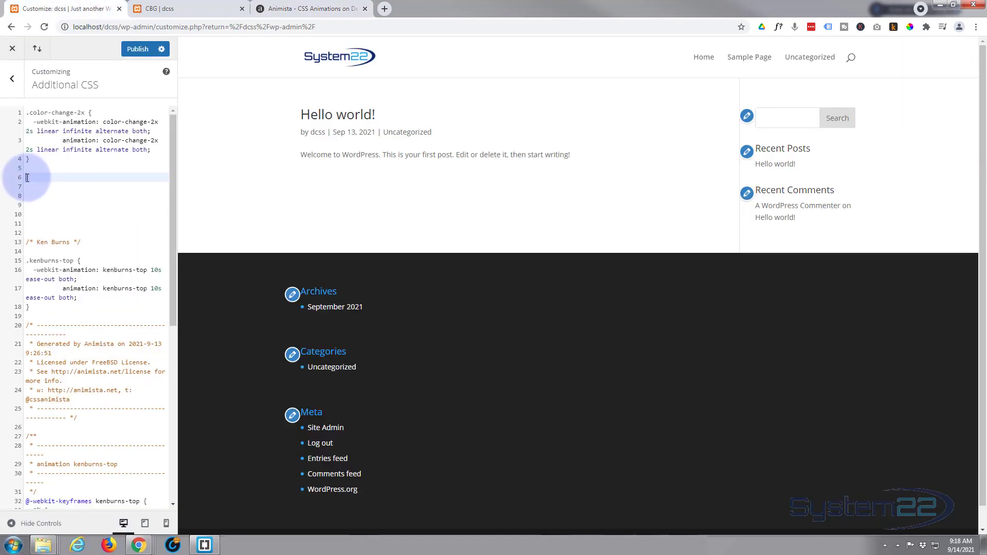
{"action": "key", "text": "ctrl+v"}
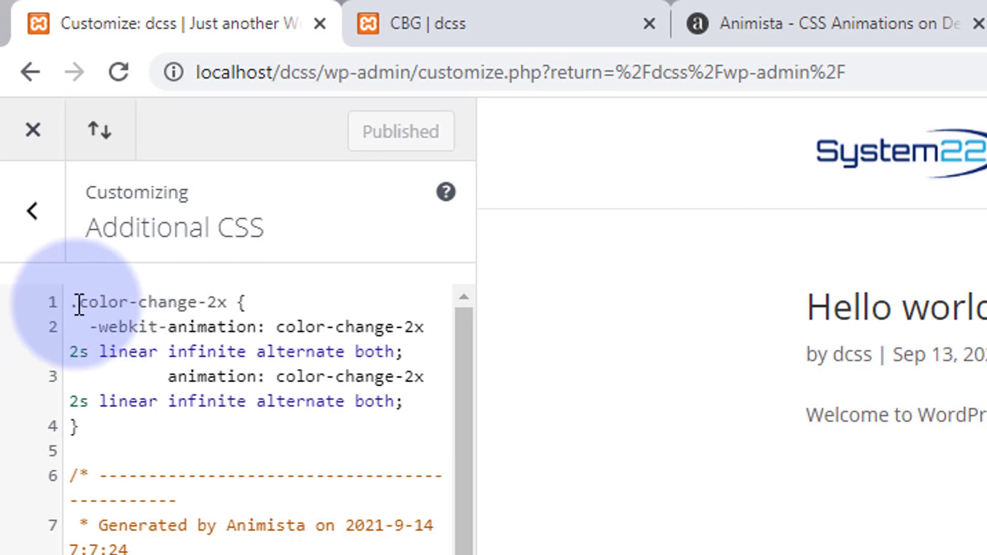
Copy the color-change-2x class name from Additional CSS, set it as the call-to-action section's CSS class, and save and reload the page.
{"action": "left_click", "coordinate": [79, 303]}
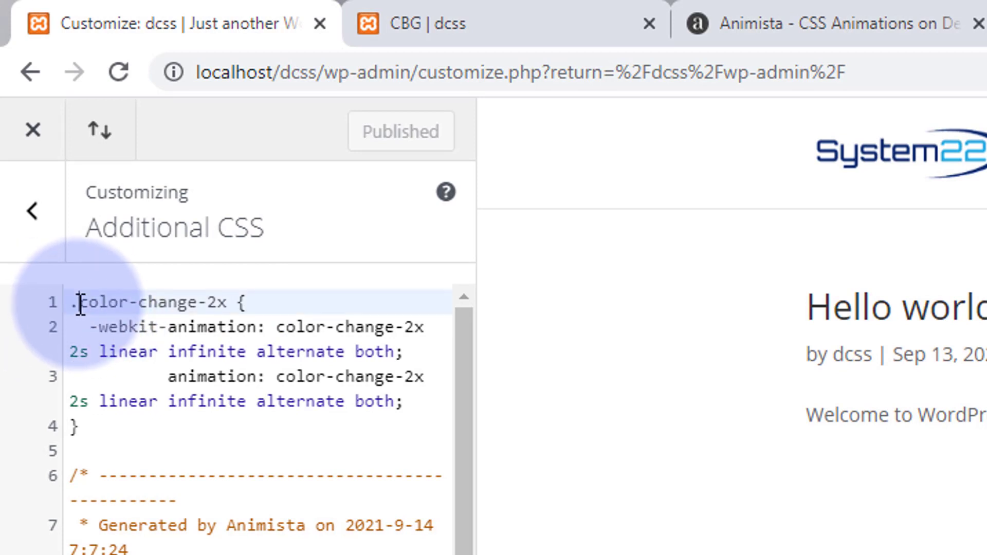
{"action": "left_click_drag", "start_coordinate": [79, 303], "coordinate": [227, 301]}
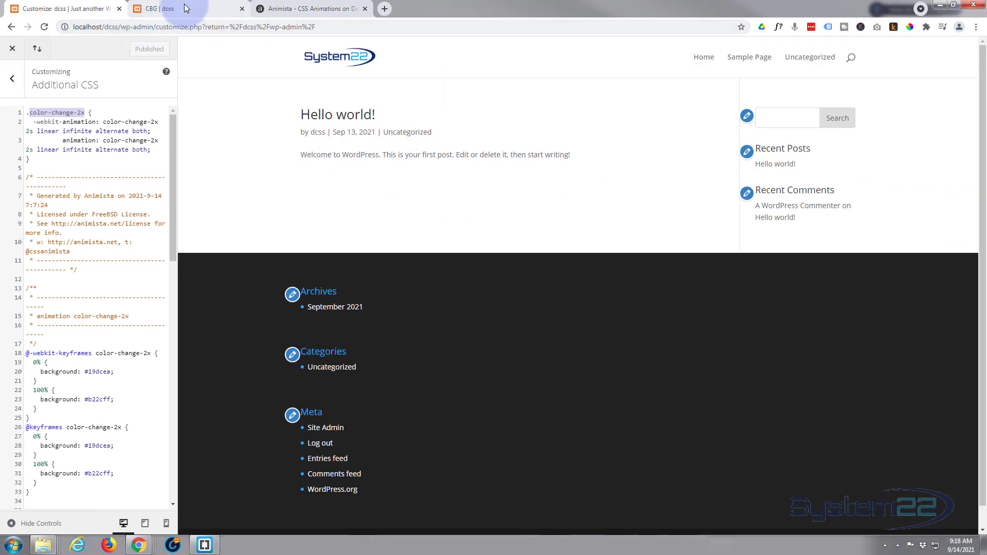
{"action": "left_click", "coordinate": [186, 8]}
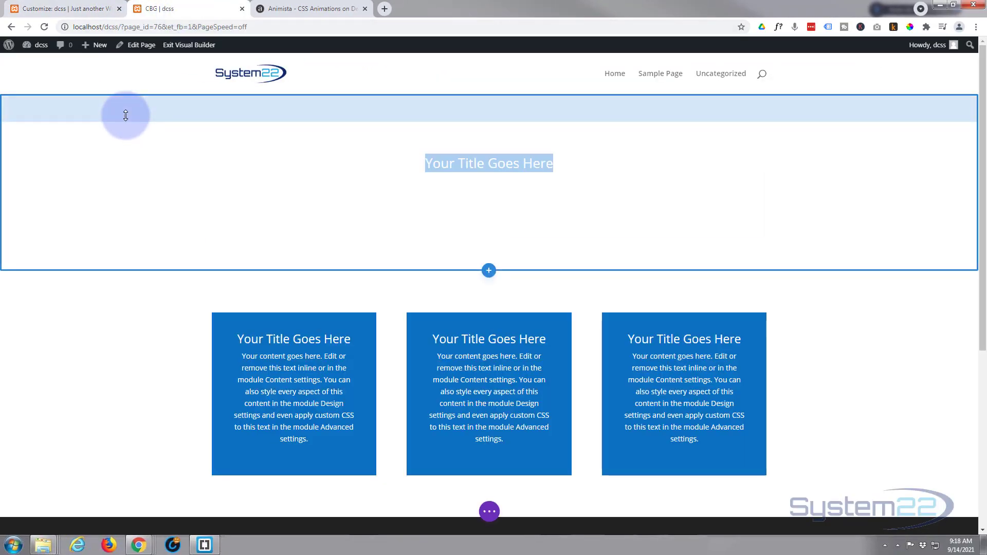
{"action": "mouse_move", "coordinate": [123, 121]}
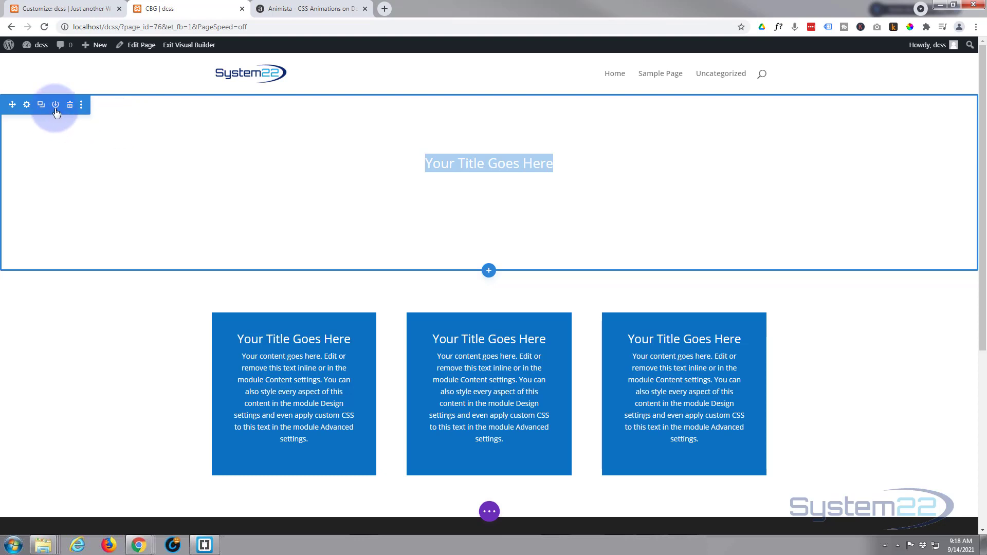
{"action": "left_click", "coordinate": [27, 105]}
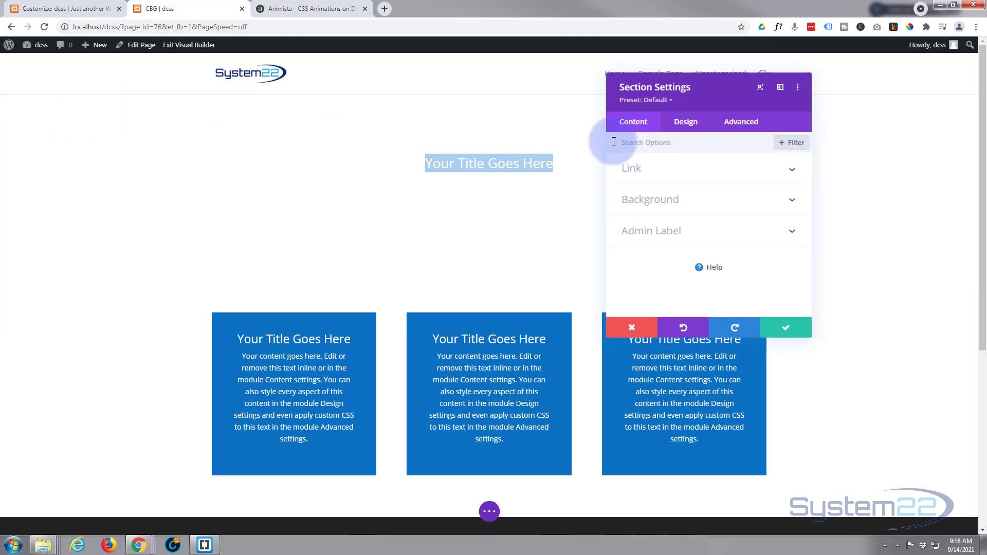
{"action": "left_click", "coordinate": [738, 128]}
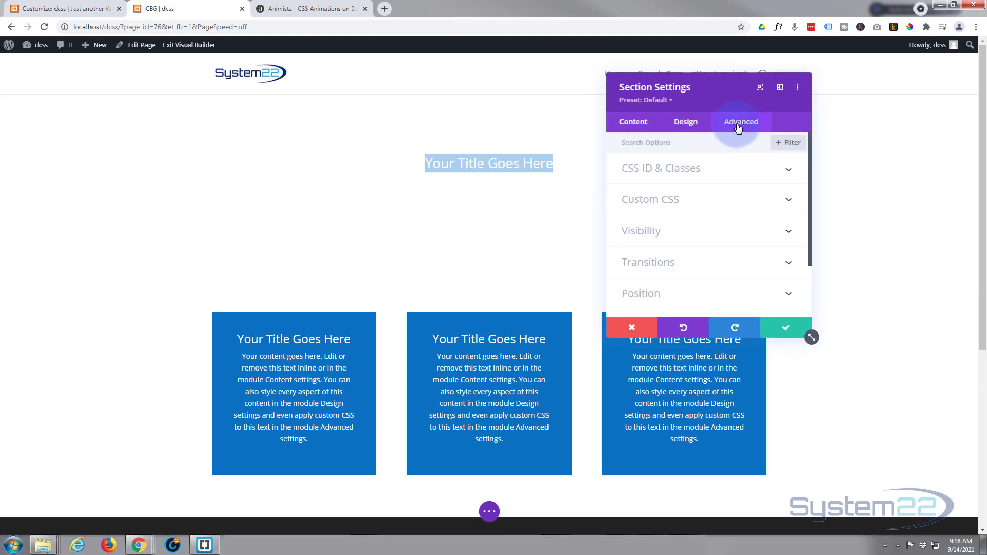
{"action": "left_click", "coordinate": [722, 171]}
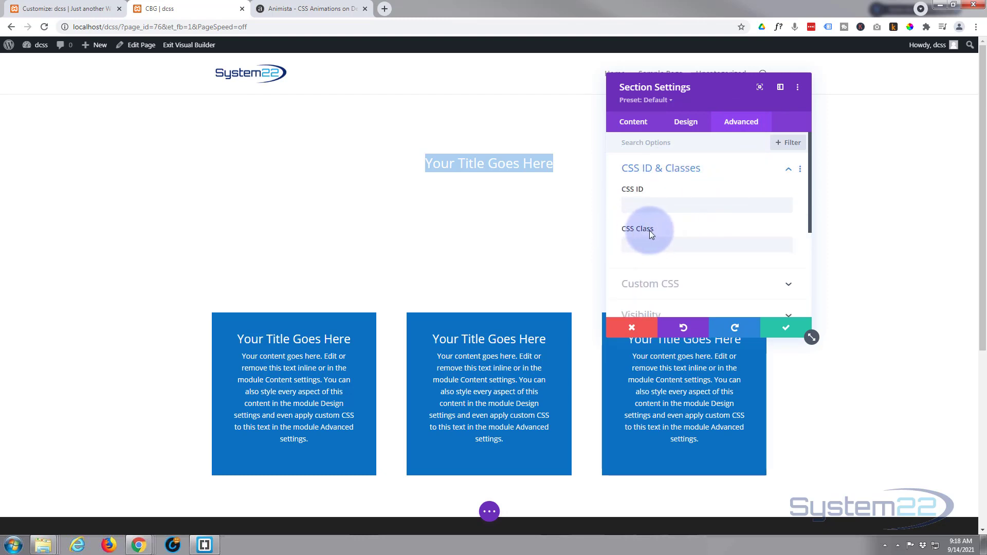
{"action": "left_click", "coordinate": [638, 247]}
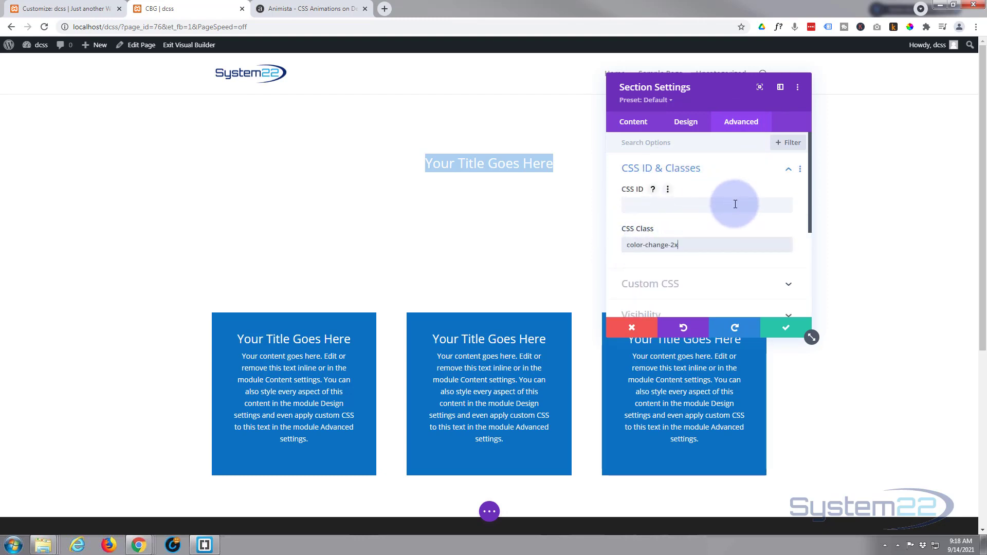
{"action": "left_click", "coordinate": [790, 333]}
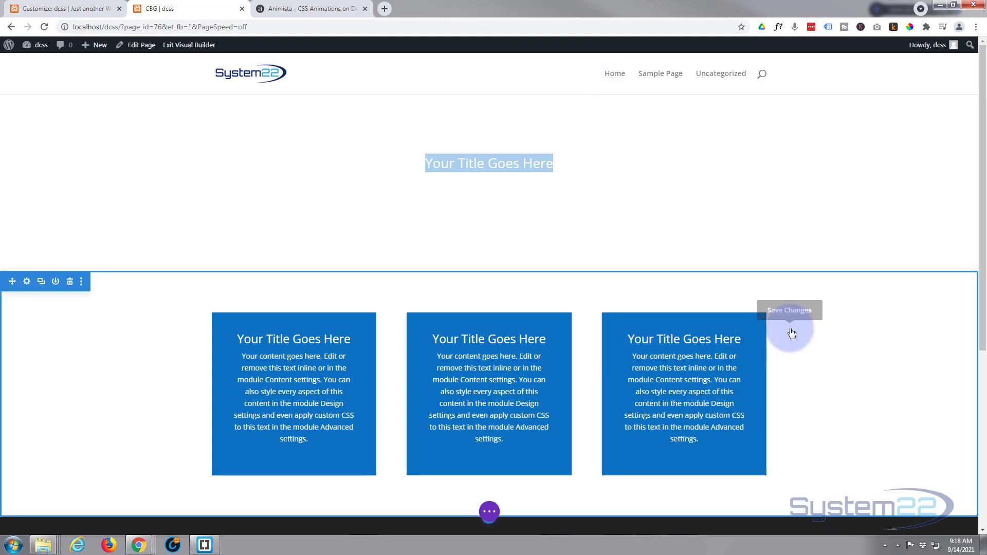
{"action": "left_click", "coordinate": [487, 514]}
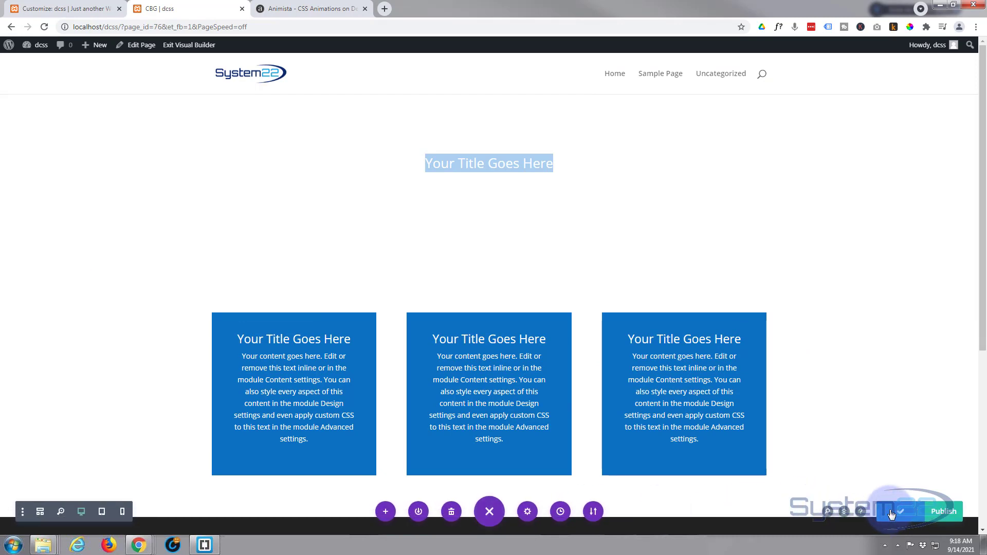
{"action": "left_click", "coordinate": [43, 27]}
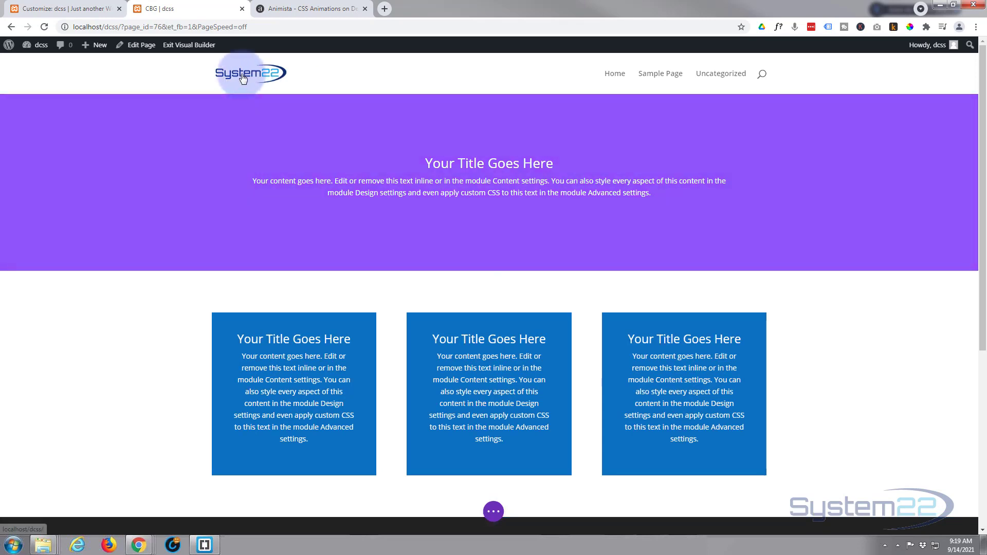
Sample the dark blue of the System22 logo with the color picker and copy its hex code 0D2B6F.
{"action": "left_click", "coordinate": [910, 27]}
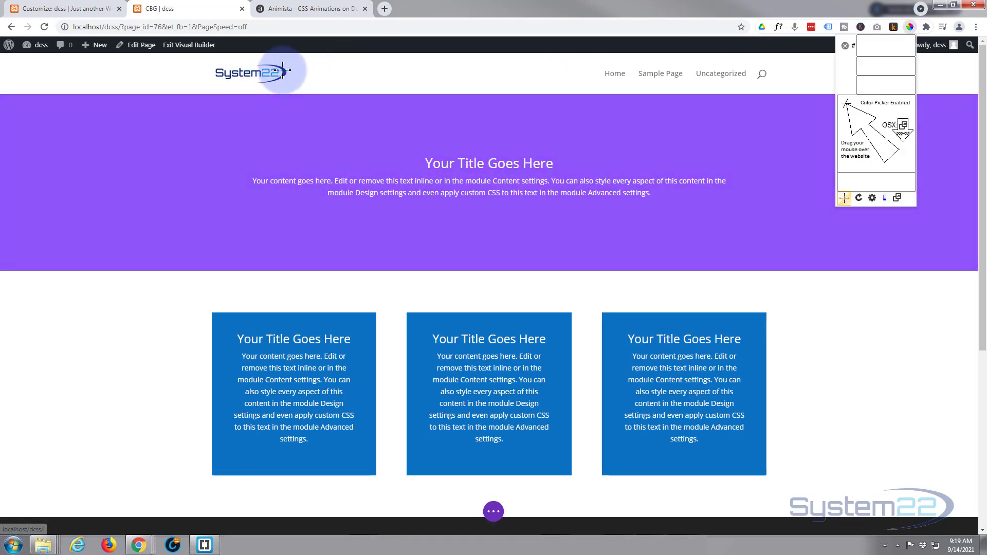
{"action": "left_click", "coordinate": [282, 71]}
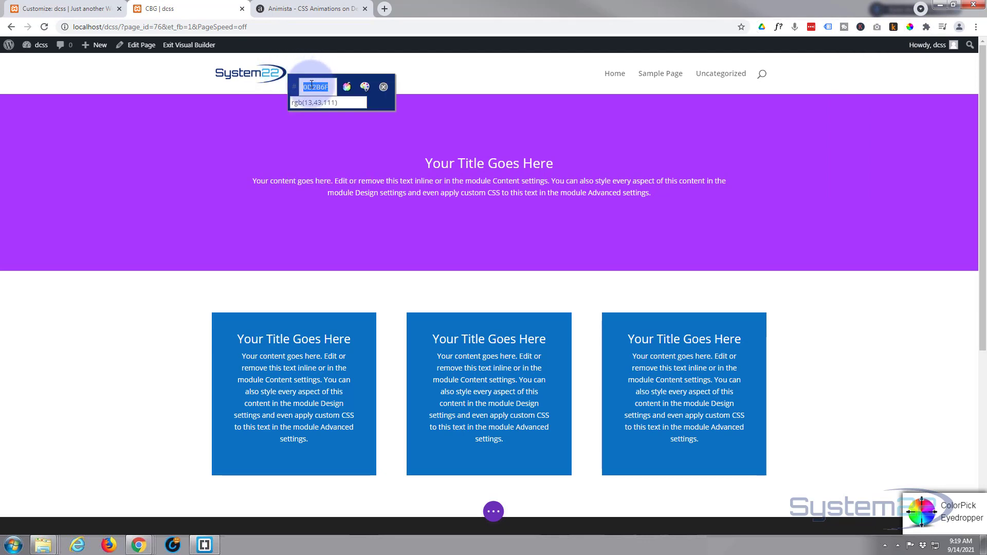
{"action": "right_click", "coordinate": [312, 84]}
{"action": "left_click", "coordinate": [338, 92]}
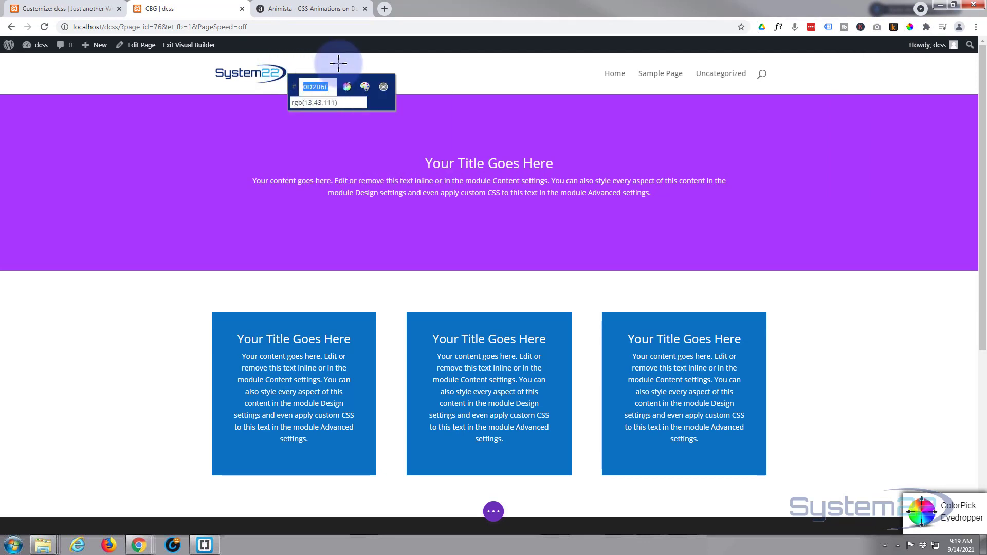
{"action": "left_click", "coordinate": [383, 86]}
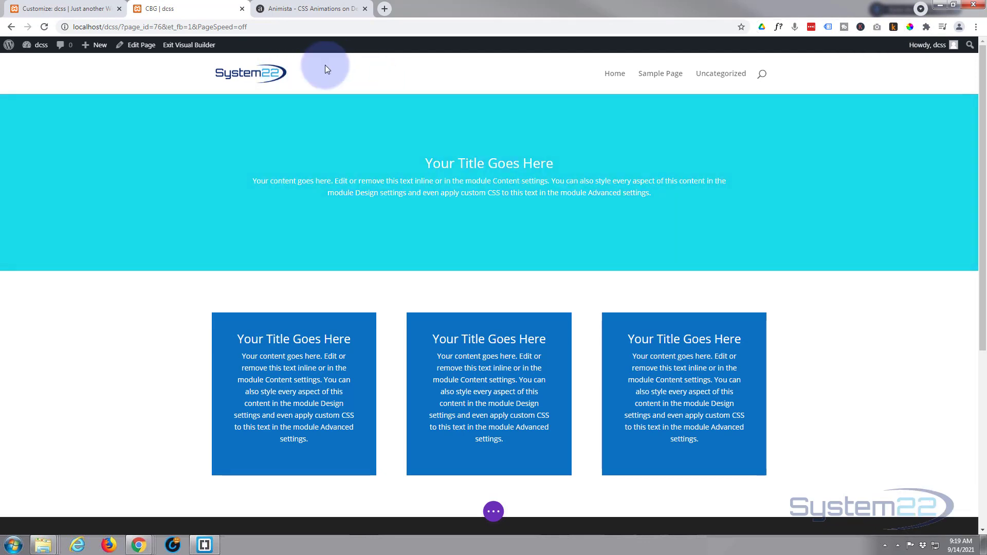
{"action": "left_click", "coordinate": [64, 11]}
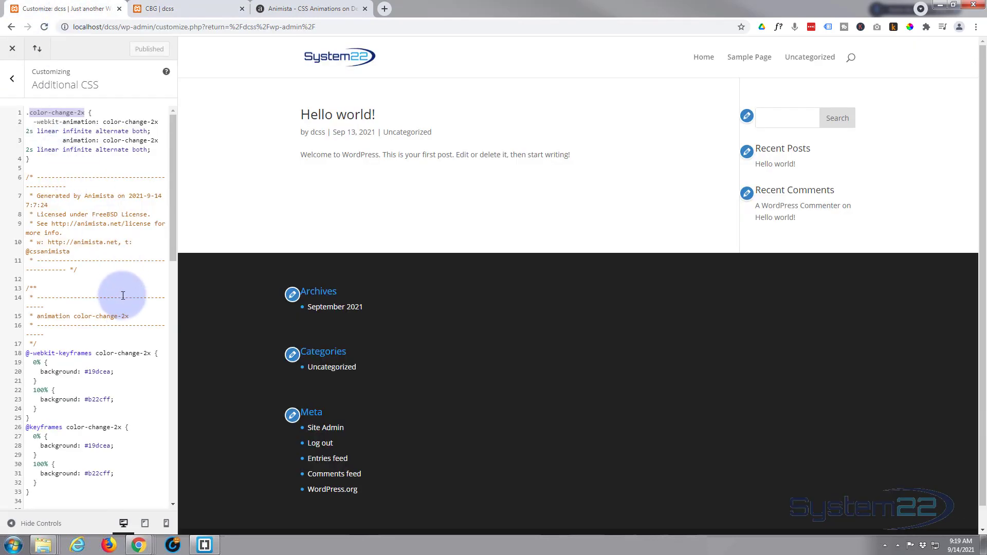
{"action": "scroll", "coordinate": [124, 293], "scroll_direction": "down", "scroll_amount": 1}
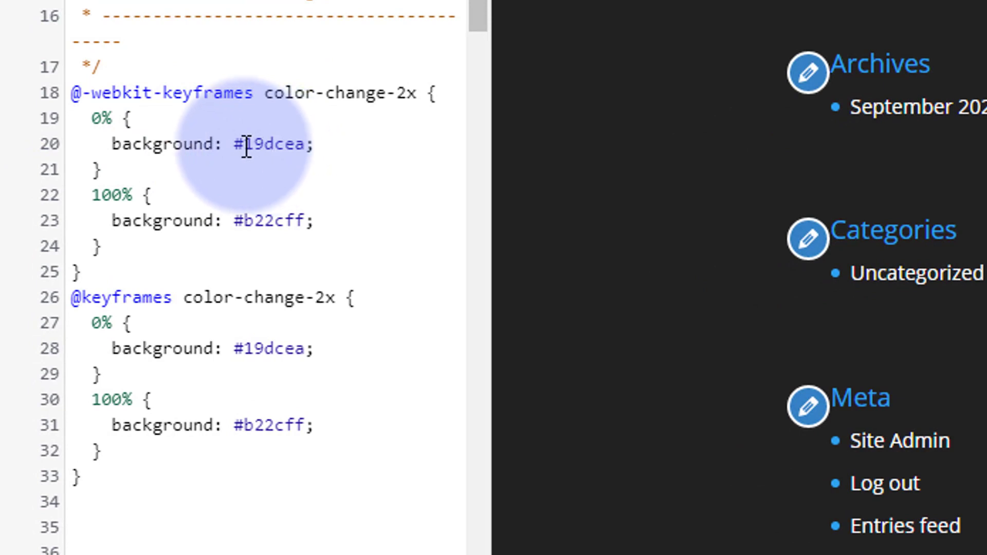
{"action": "left_click_drag", "start_coordinate": [247, 147], "coordinate": [307, 146]}
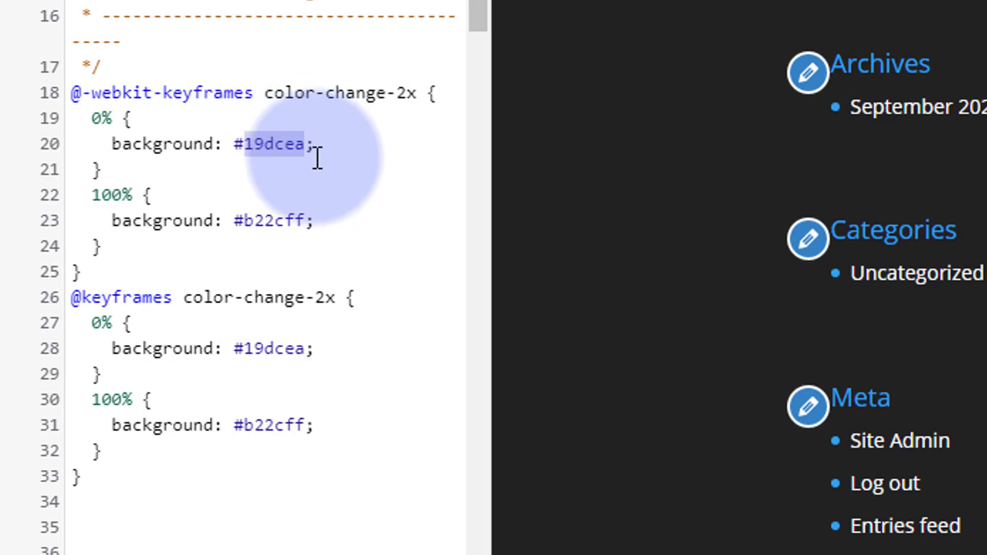
{"action": "key", "text": "ctrl+c"}
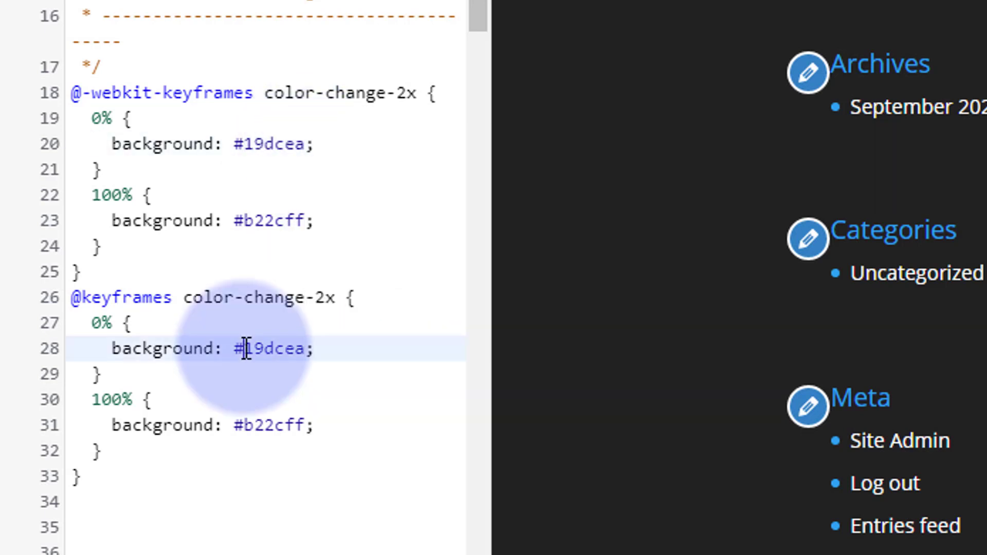
{"action": "left_click_drag", "start_coordinate": [245, 350], "coordinate": [309, 351]}
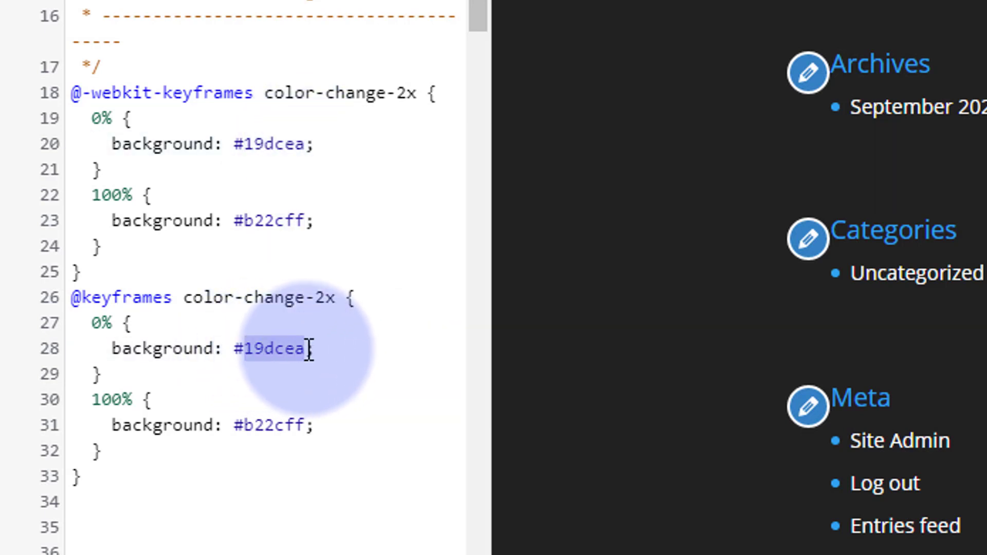
{"action": "key", "text": "ctrl+v"}
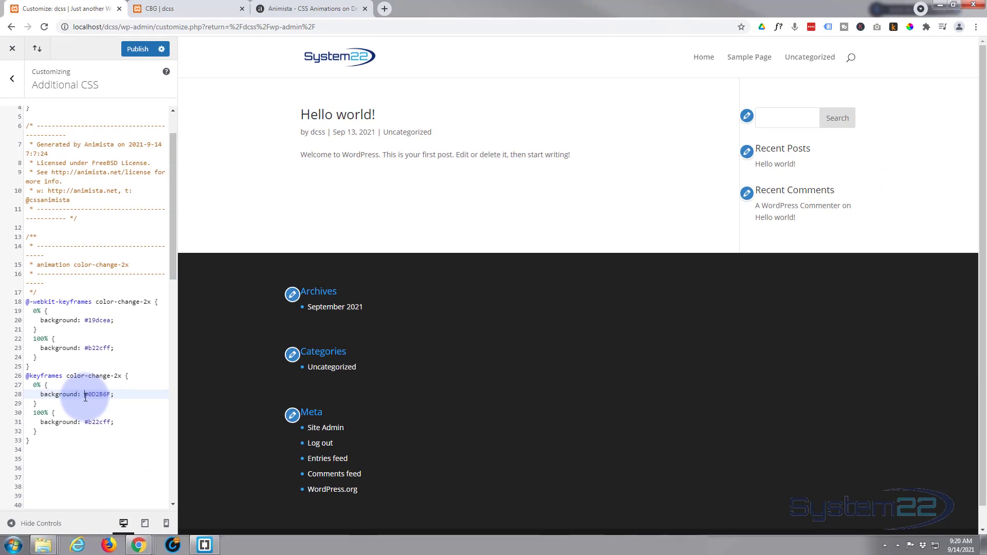
{"action": "left_click", "coordinate": [115, 394]}
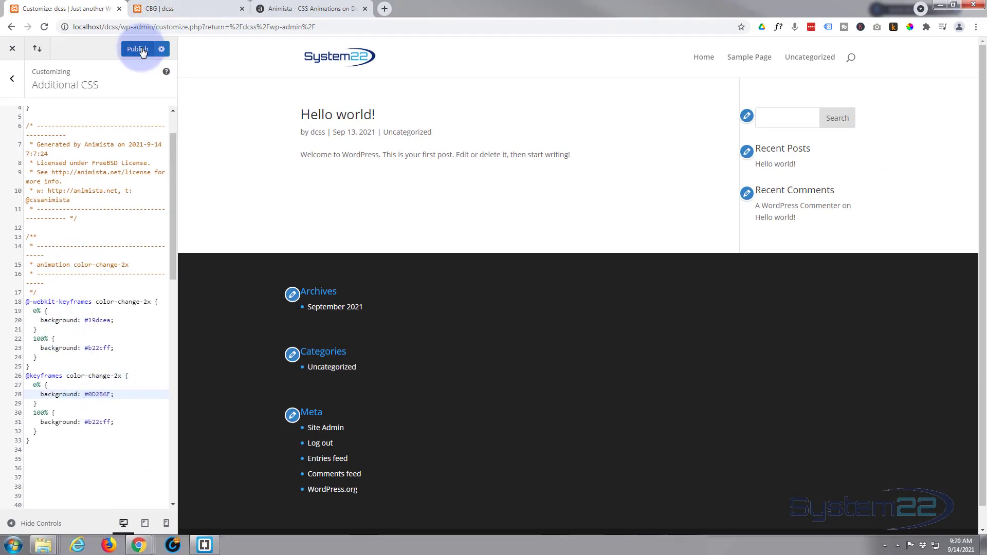
{"action": "left_click", "coordinate": [192, 8]}
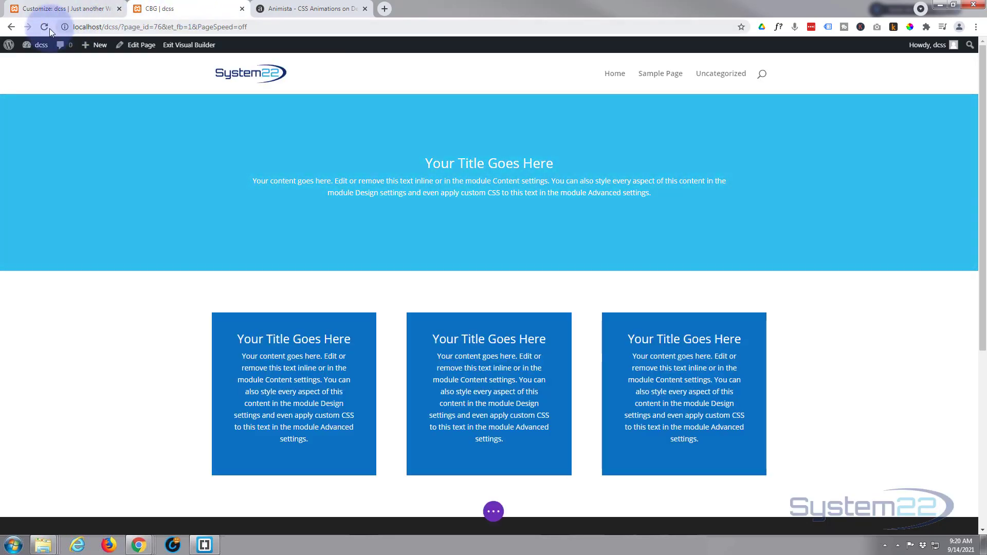
{"action": "left_click", "coordinate": [44, 27]}
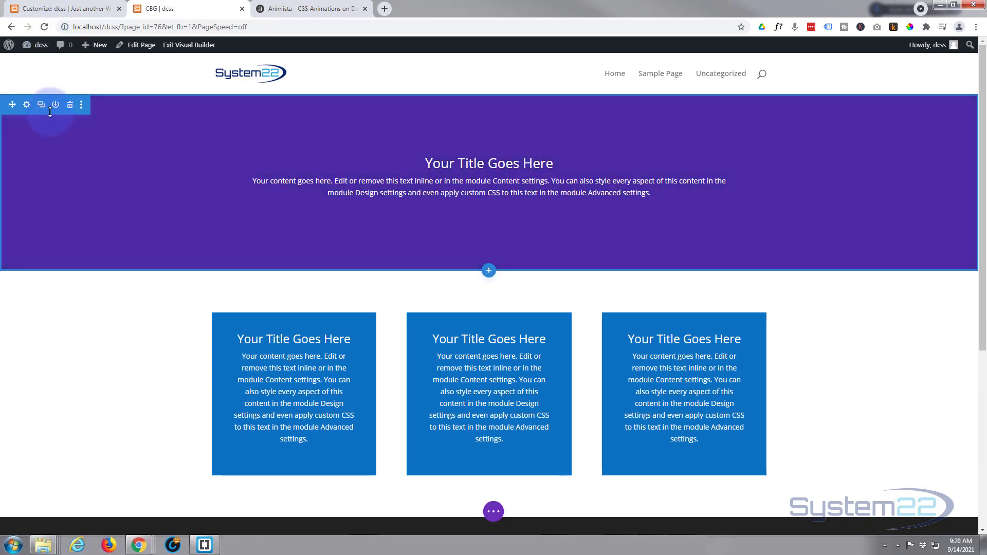
Set both animation durations in the color-change-2x class to 5s, publish, and reload the CBG page to check the slower fade.
{"action": "left_click", "coordinate": [75, 11]}
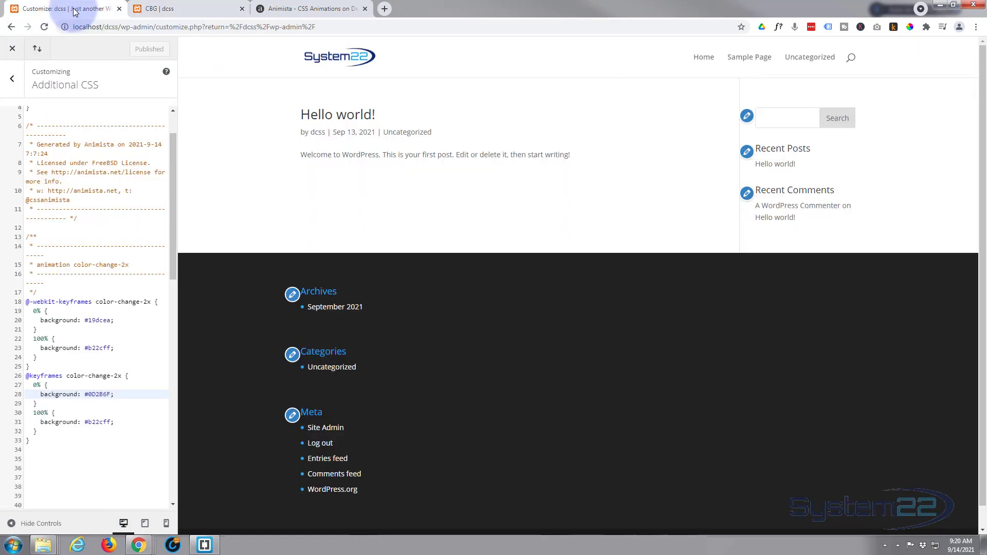
{"action": "scroll", "coordinate": [107, 168], "scroll_direction": "up", "scroll_amount": 2}
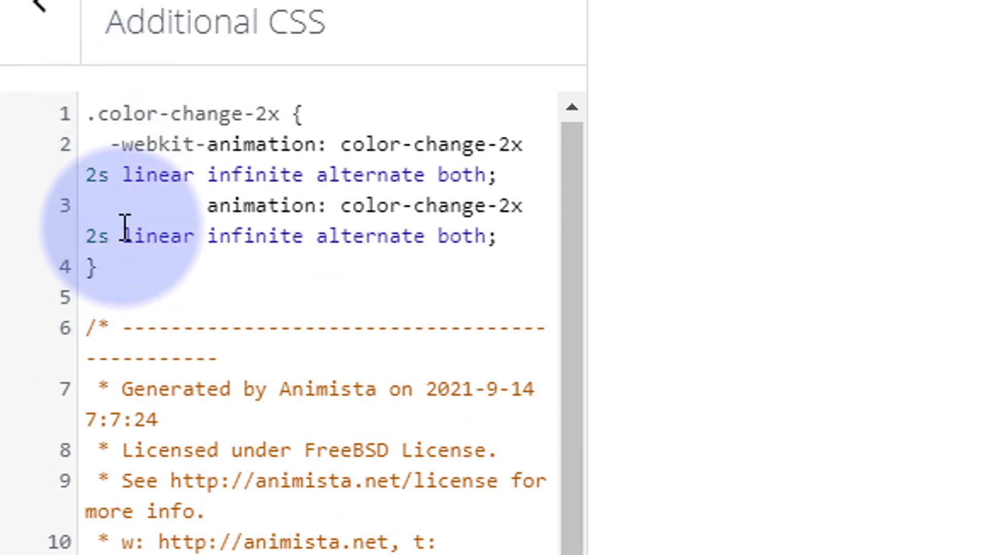
{"action": "left_click_drag", "start_coordinate": [89, 172], "coordinate": [96, 172]}
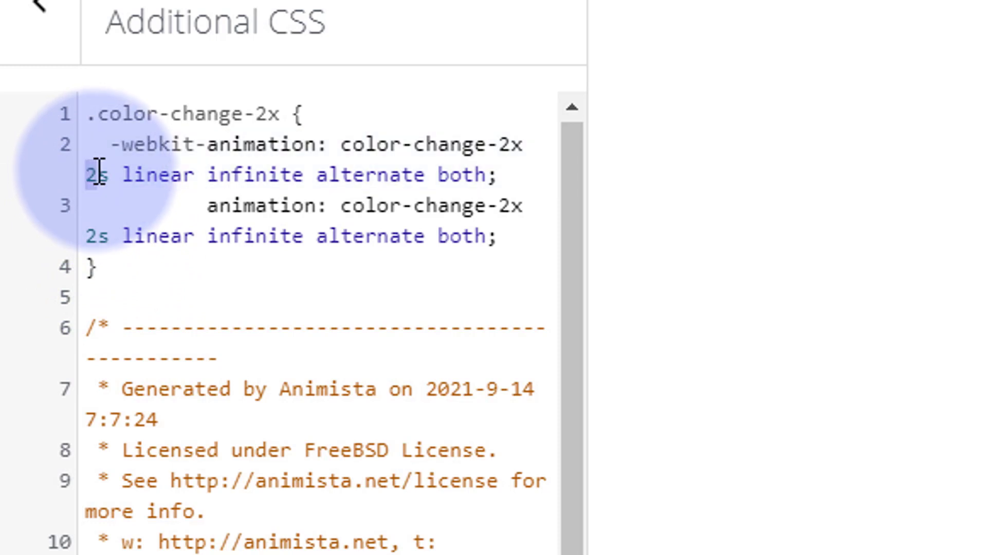
{"action": "type", "text": "5"}
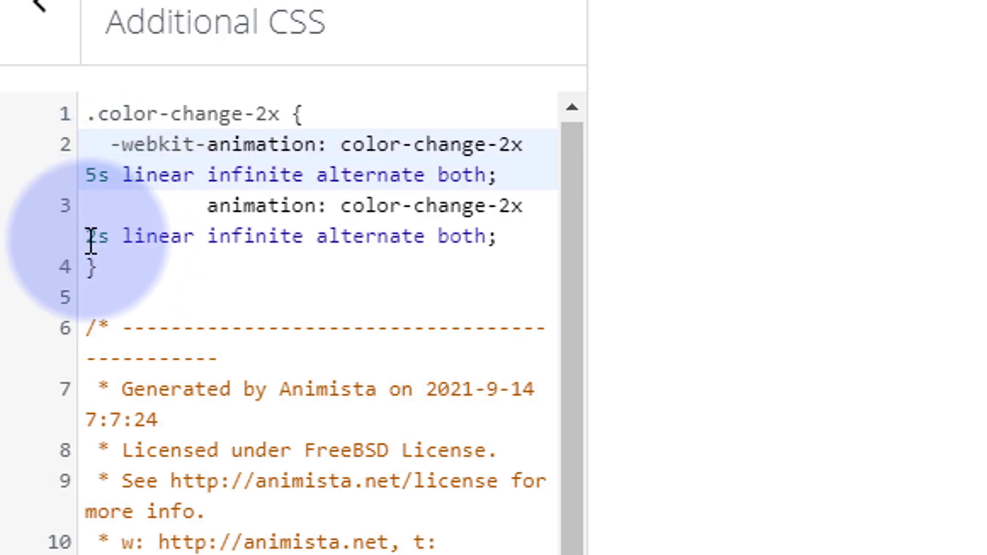
{"action": "left_click_drag", "start_coordinate": [87, 236], "coordinate": [101, 237]}
{"action": "type", "text": "5"}
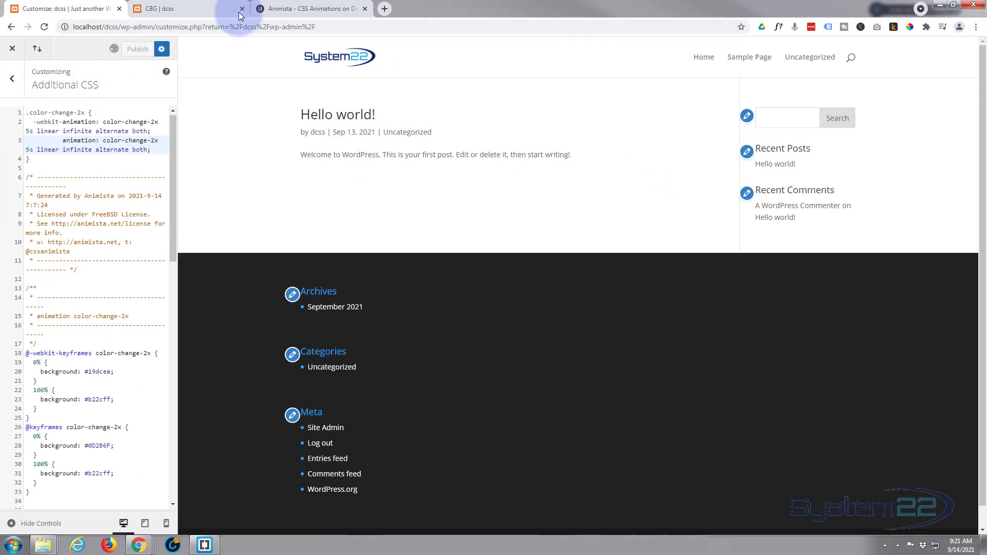
{"action": "left_click", "coordinate": [181, 9]}
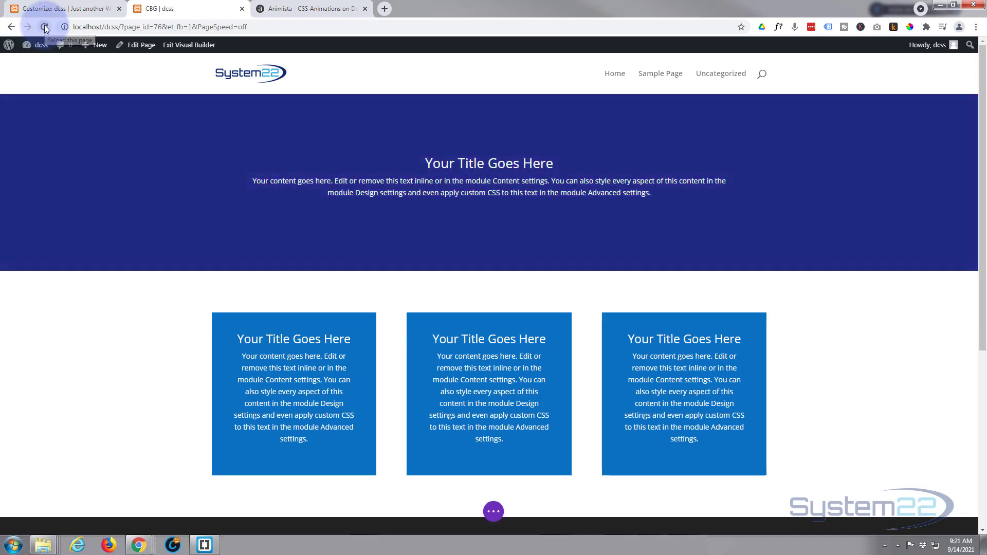
{"action": "left_click", "coordinate": [45, 27]}
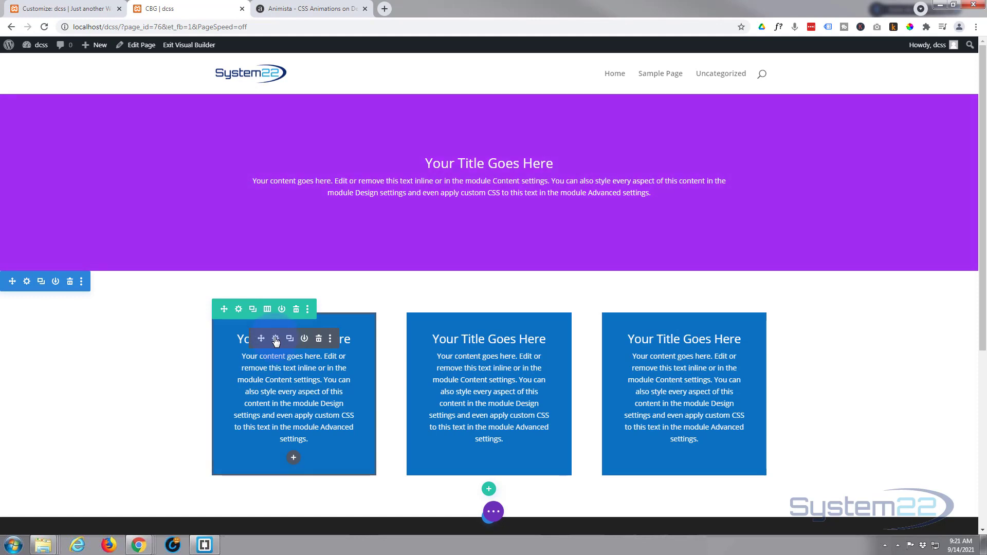
Copy the color-change-2x class name from Additional CSS and return to the CBG page.
{"action": "left_click", "coordinate": [80, 9]}
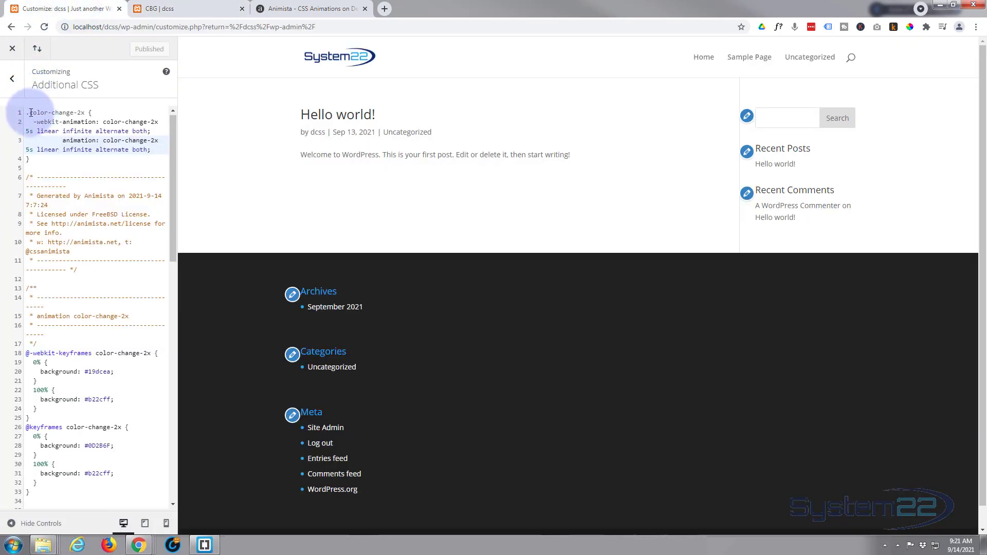
{"action": "left_click_drag", "start_coordinate": [31, 112], "coordinate": [75, 113]}
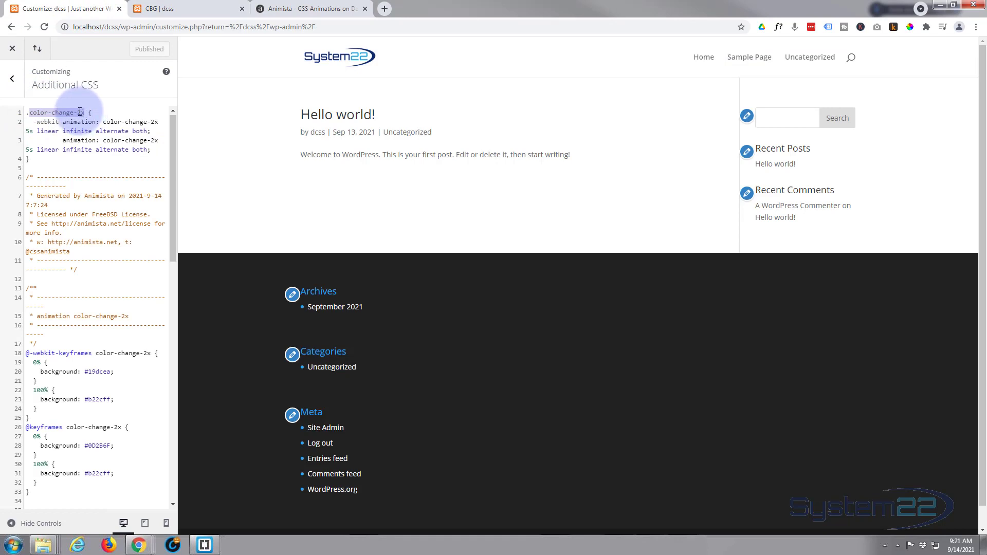
{"action": "left_click", "coordinate": [205, 7]}
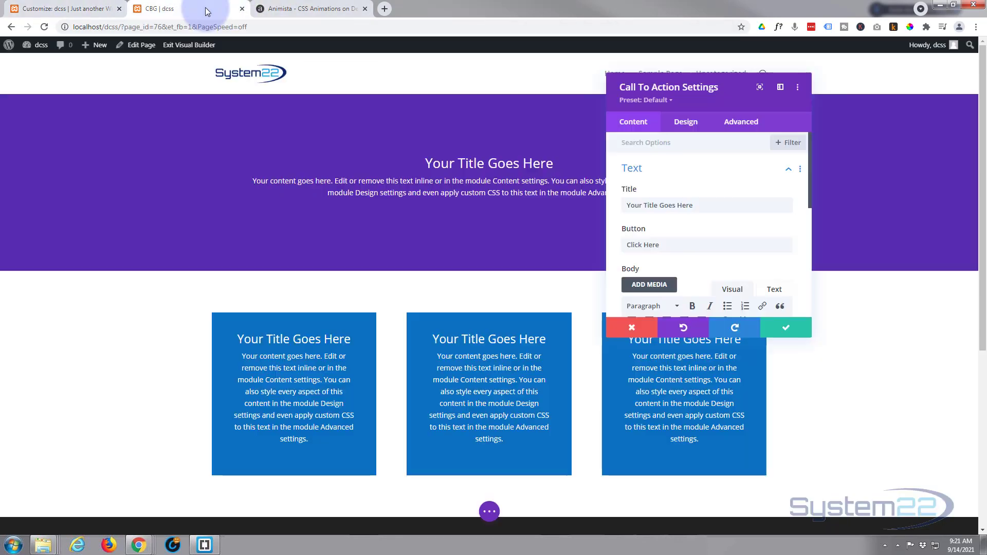
Remove the blue background color from the first call-to-action module in the three-column row.
{"action": "scroll", "coordinate": [698, 236], "scroll_direction": "down", "scroll_amount": 5}
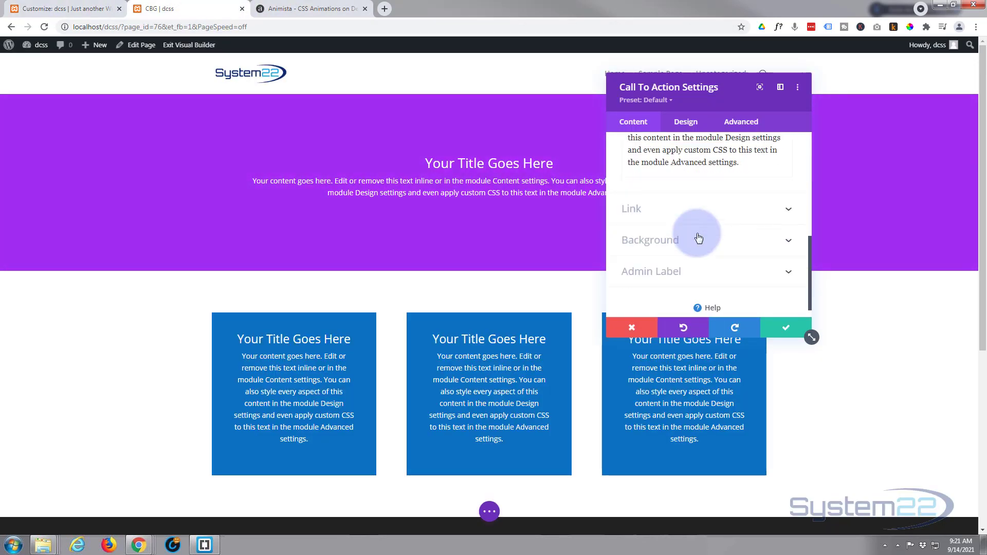
{"action": "left_click", "coordinate": [700, 233]}
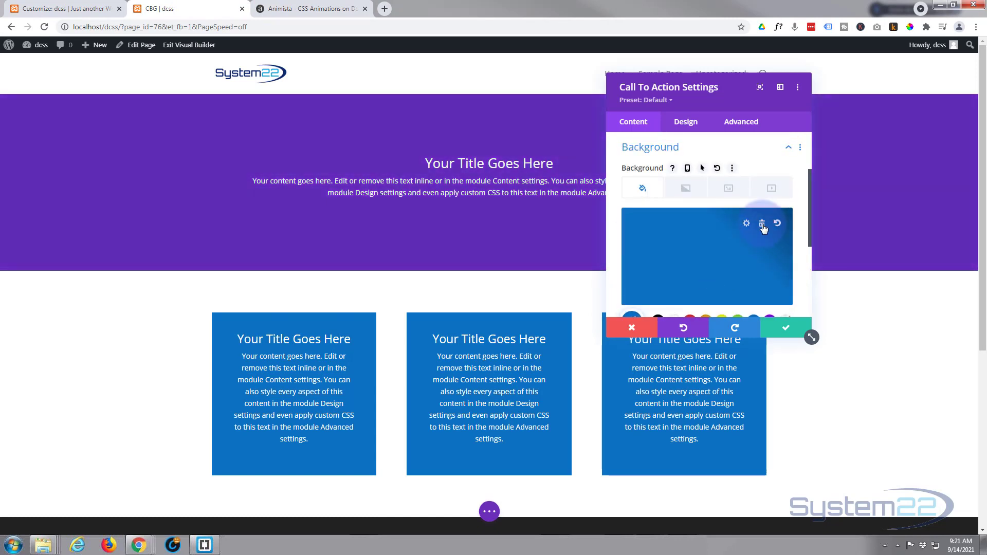
{"action": "left_click", "coordinate": [762, 224]}
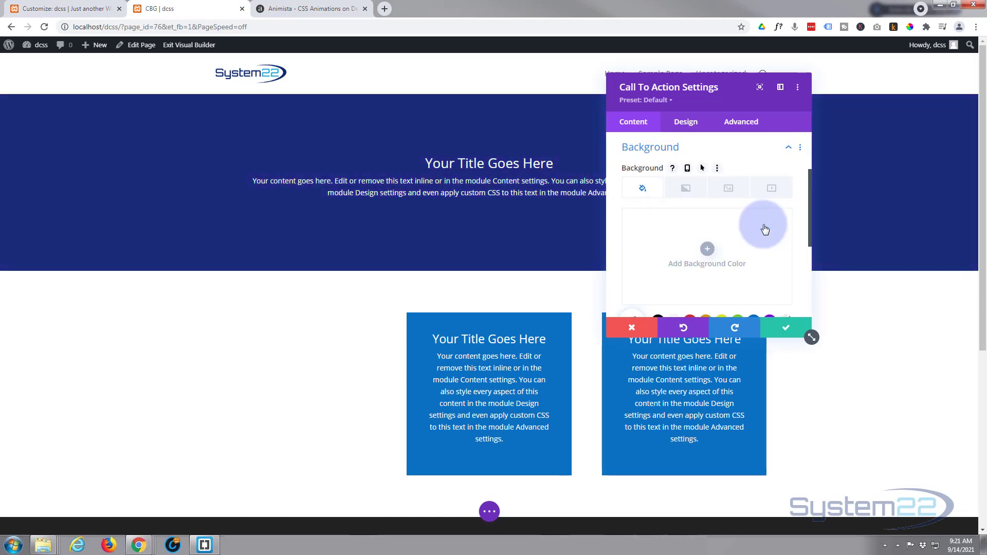
Set the first call-to-action module's CSS class to color-change-2x and save its settings.
{"action": "left_click", "coordinate": [736, 126]}
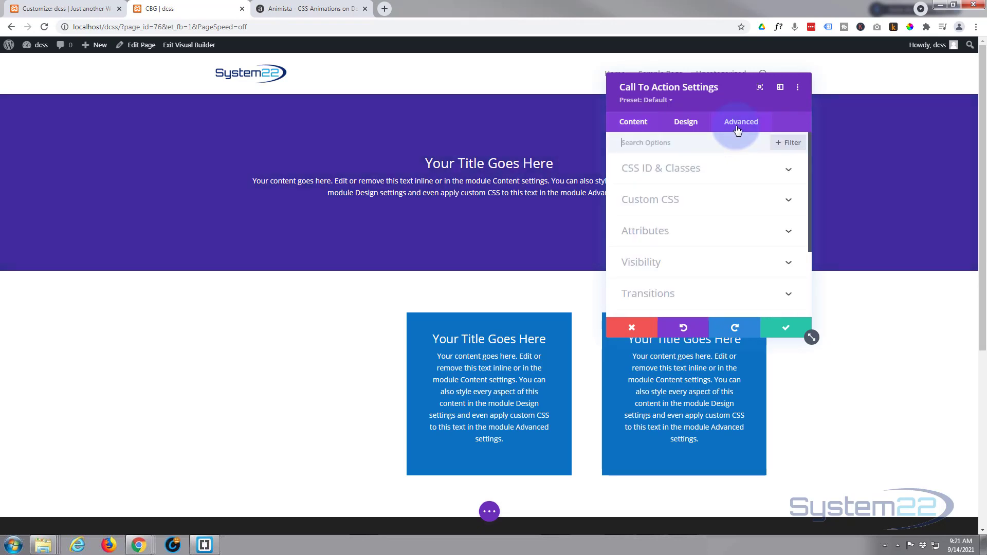
{"action": "left_click", "coordinate": [640, 176]}
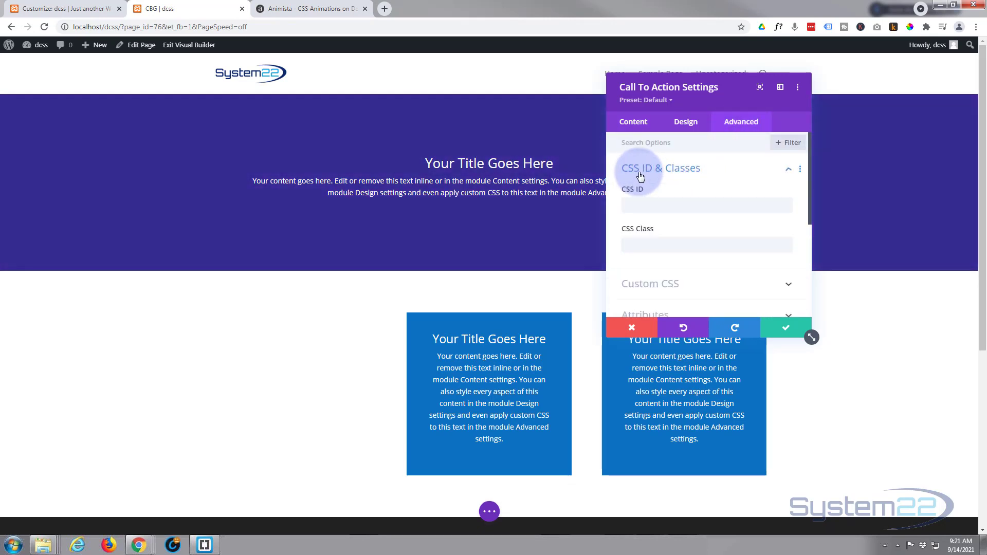
{"action": "left_click", "coordinate": [631, 246]}
{"action": "type", "text": "color-change-2x"}
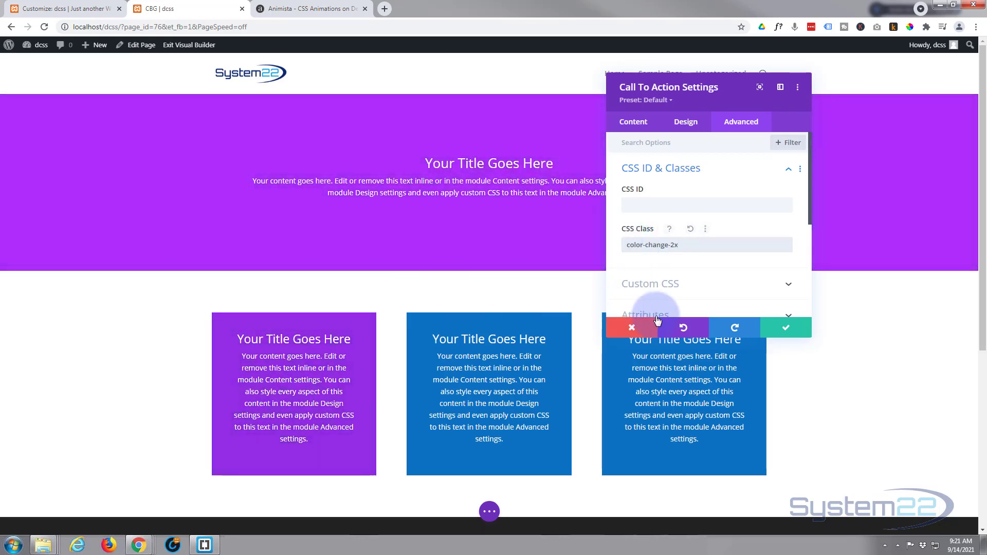
{"action": "left_click", "coordinate": [780, 329]}
Add a single-column row below the three call-to-action modules and insert a Text module in it.
{"action": "scroll", "coordinate": [705, 305], "scroll_direction": "down", "scroll_amount": 3}
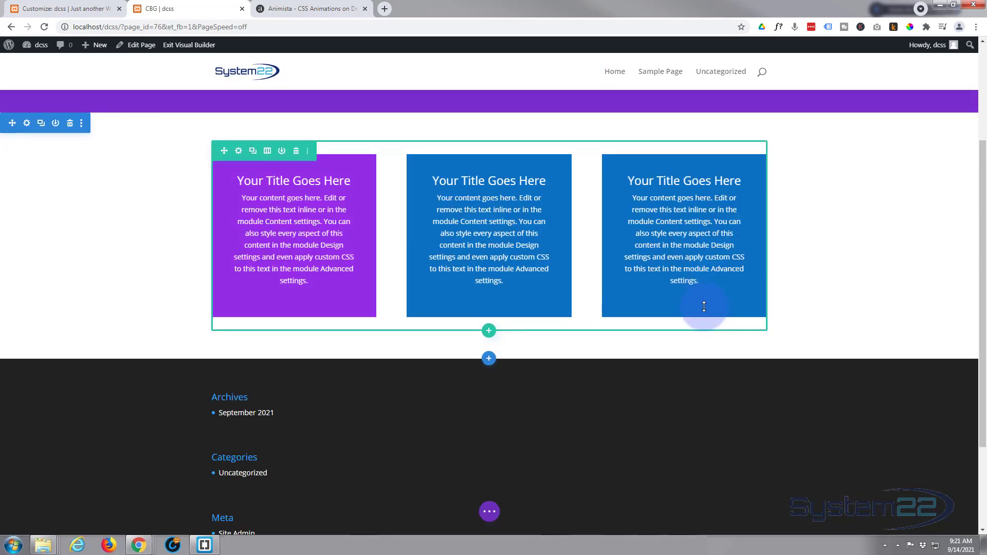
{"action": "left_click", "coordinate": [488, 321]}
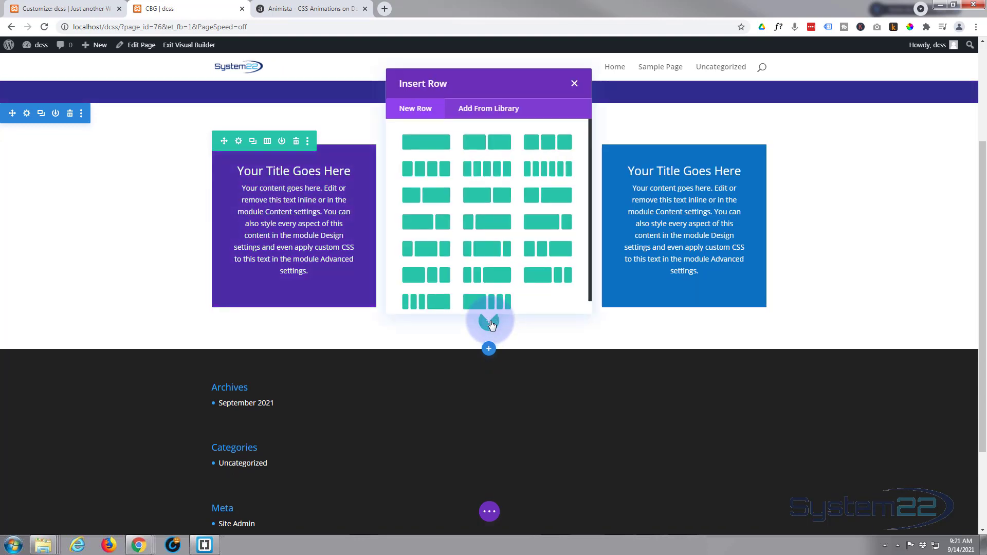
{"action": "left_click", "coordinate": [419, 148]}
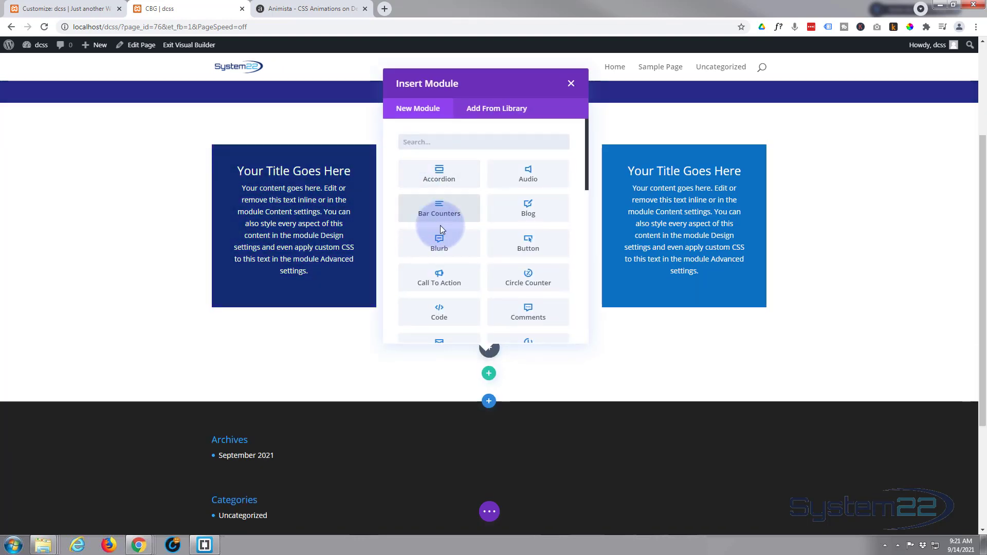
{"action": "scroll", "coordinate": [463, 223], "scroll_direction": "down", "scroll_amount": 9}
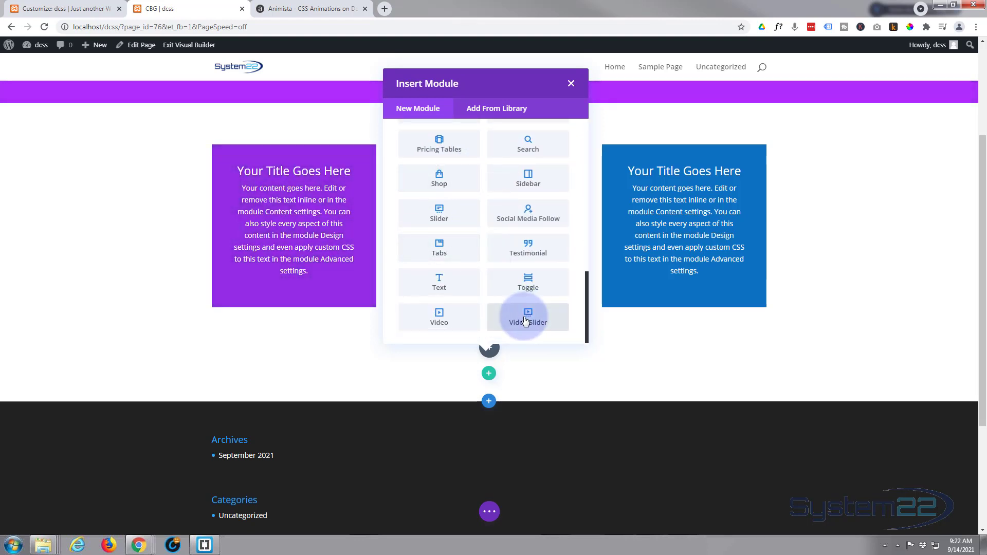
{"action": "left_click", "coordinate": [435, 284]}
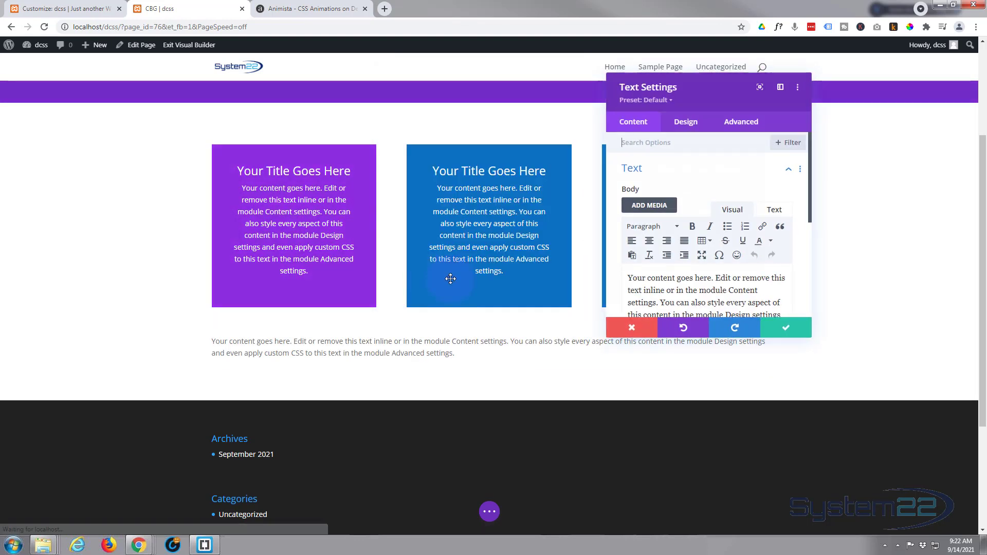
Replace the new text module's placeholder body with "Click Here".
{"action": "scroll", "coordinate": [624, 283], "scroll_direction": "down", "scroll_amount": 1}
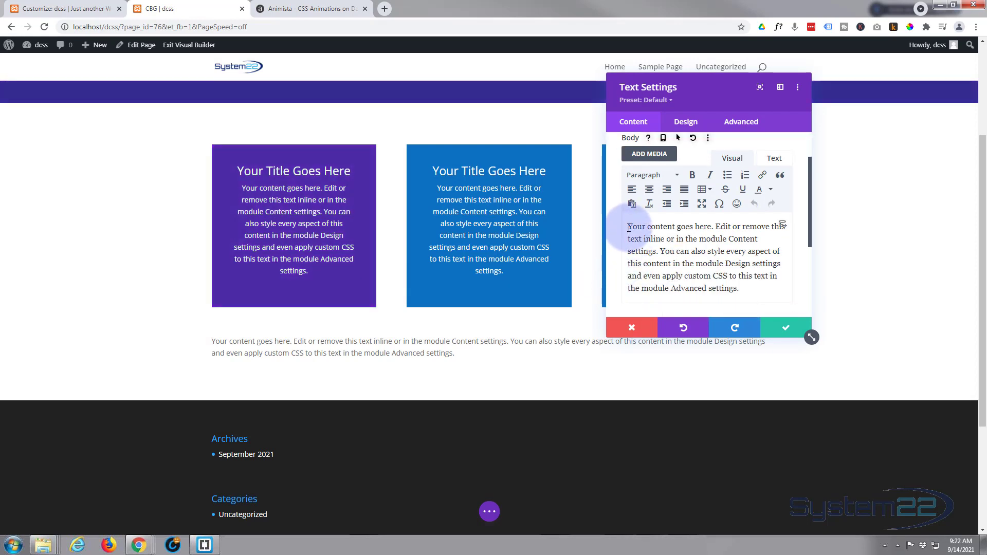
{"action": "left_click_drag", "start_coordinate": [626, 226], "coordinate": [761, 289]}
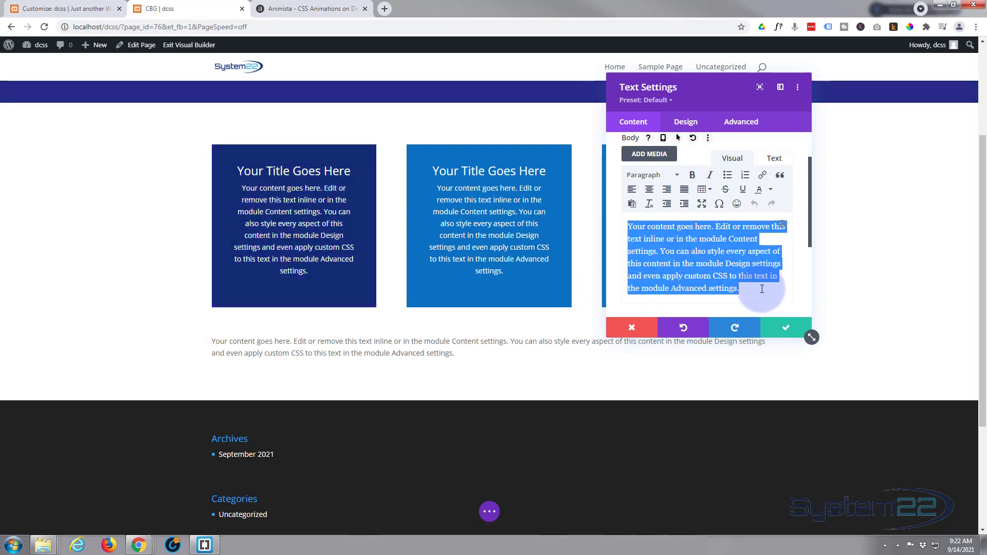
{"action": "type", "text": "Click Here"}
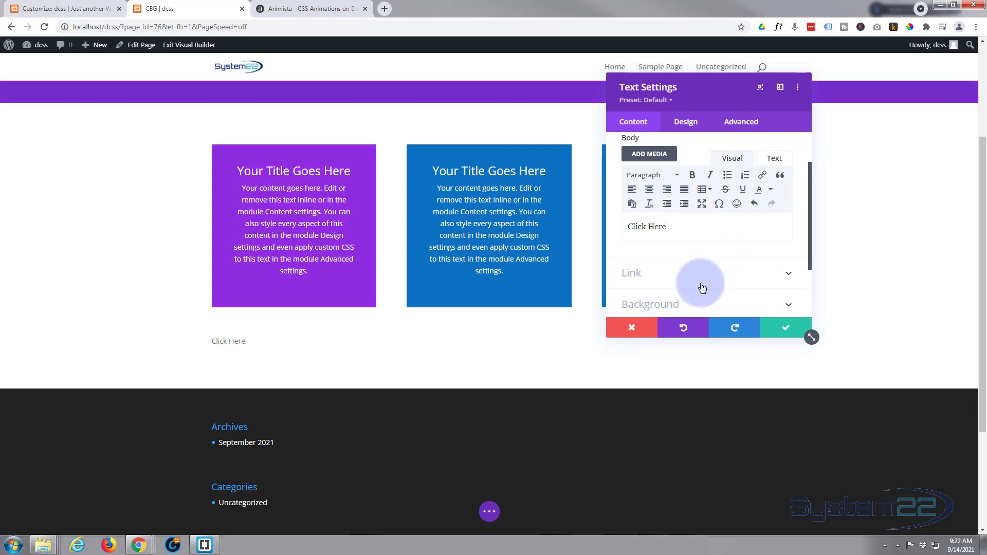
Center the Click Here module's text and set its text color to Light.
{"action": "left_click", "coordinate": [689, 127]}
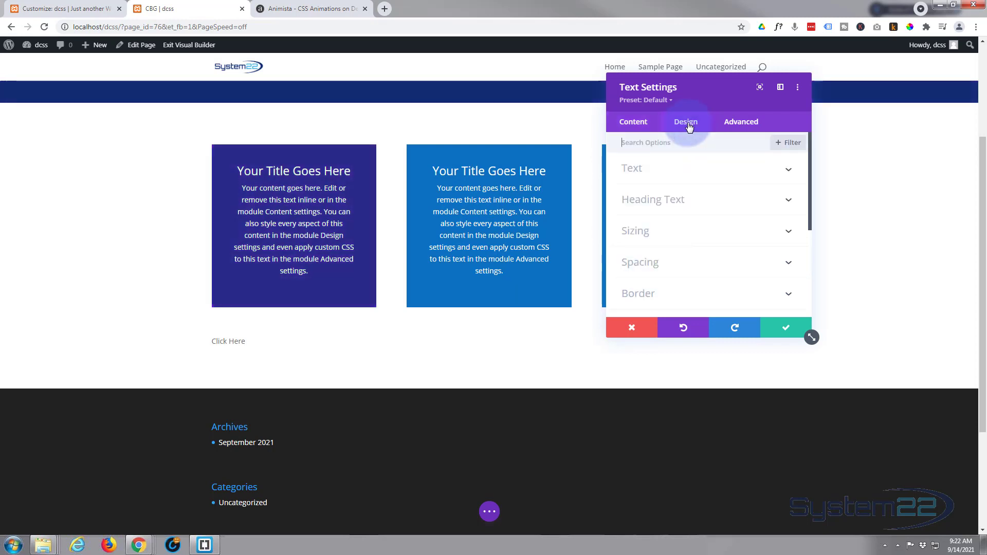
{"action": "left_click", "coordinate": [696, 169]}
{"action": "scroll", "coordinate": [709, 222], "scroll_direction": "down", "scroll_amount": 8}
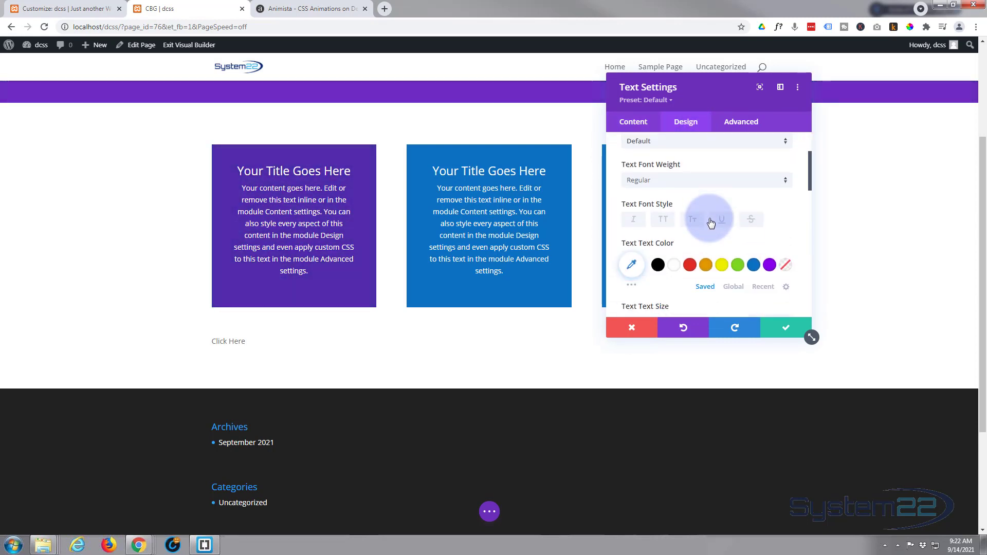
{"action": "scroll", "coordinate": [709, 221], "scroll_direction": "down", "scroll_amount": 4}
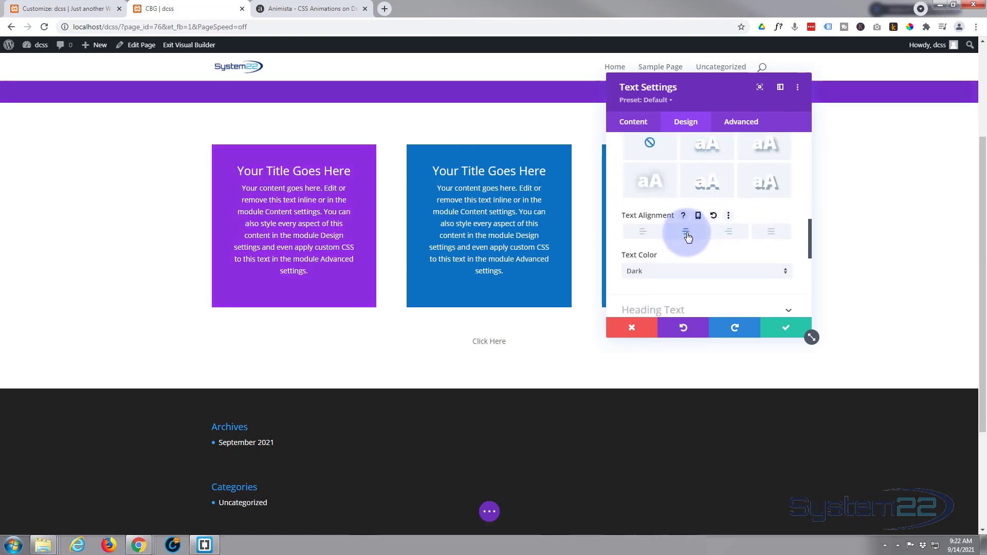
{"action": "left_click", "coordinate": [685, 269]}
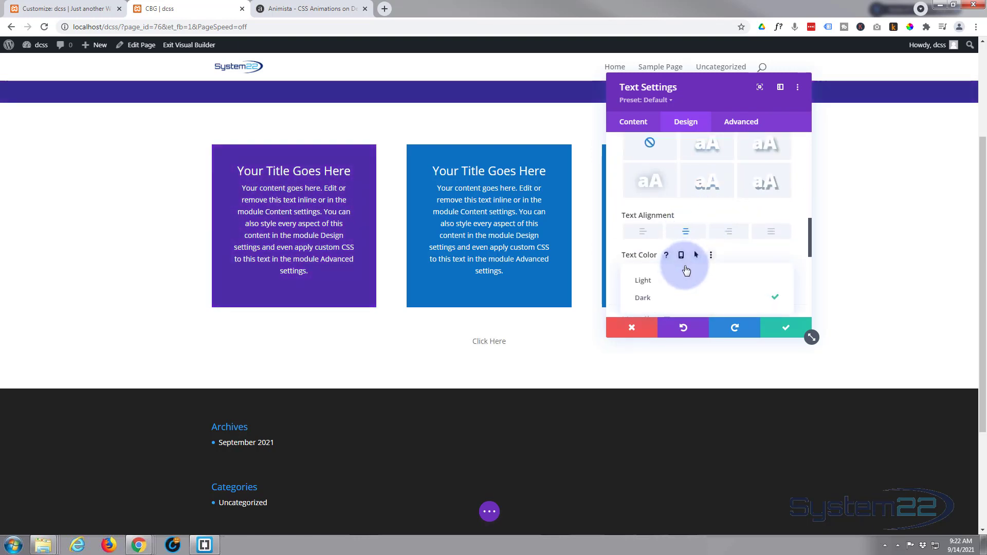
{"action": "left_click", "coordinate": [679, 283]}
Set the Click Here module's padding to 20px top and bottom and 30px left and right.
{"action": "scroll", "coordinate": [679, 280], "scroll_direction": "down", "scroll_amount": 4}
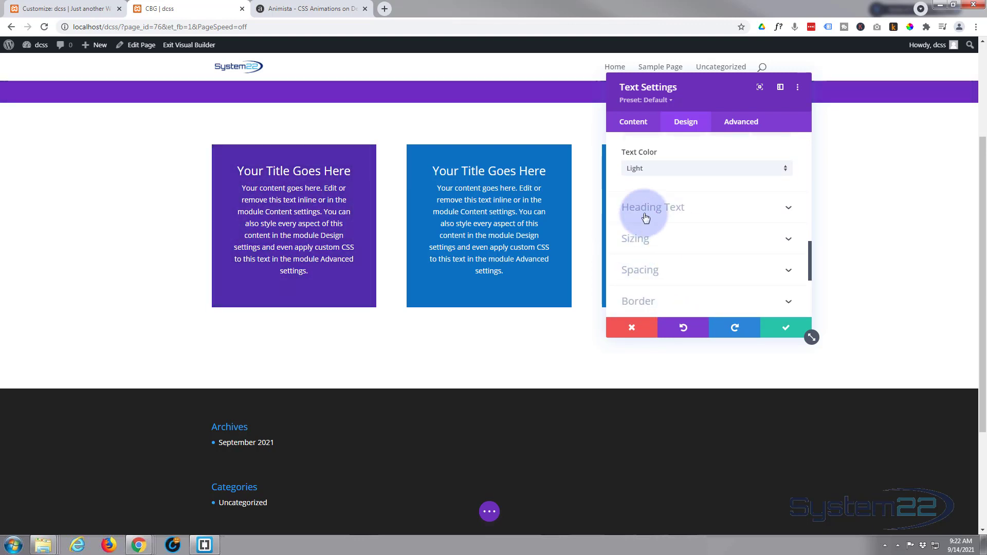
{"action": "left_click", "coordinate": [692, 268]}
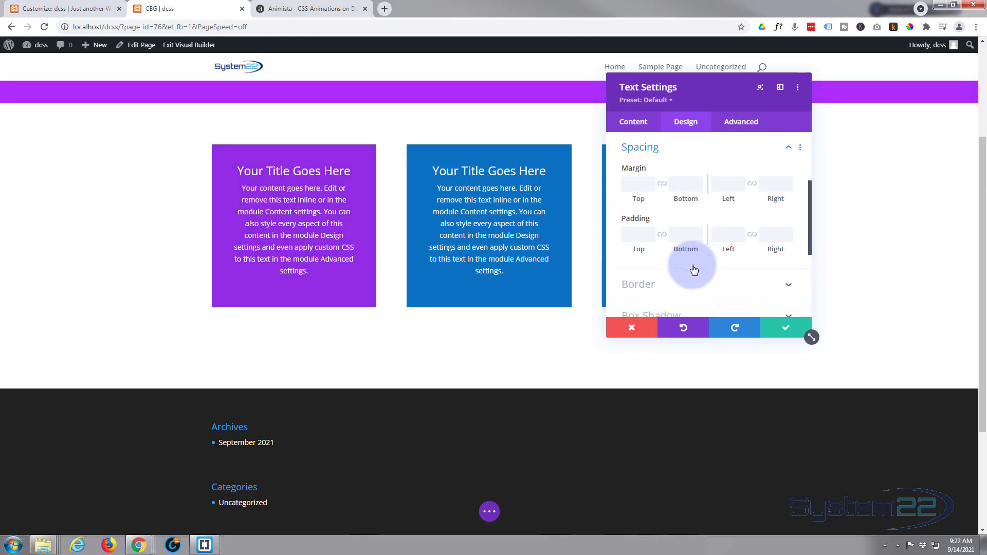
{"action": "left_click", "coordinate": [631, 236]}
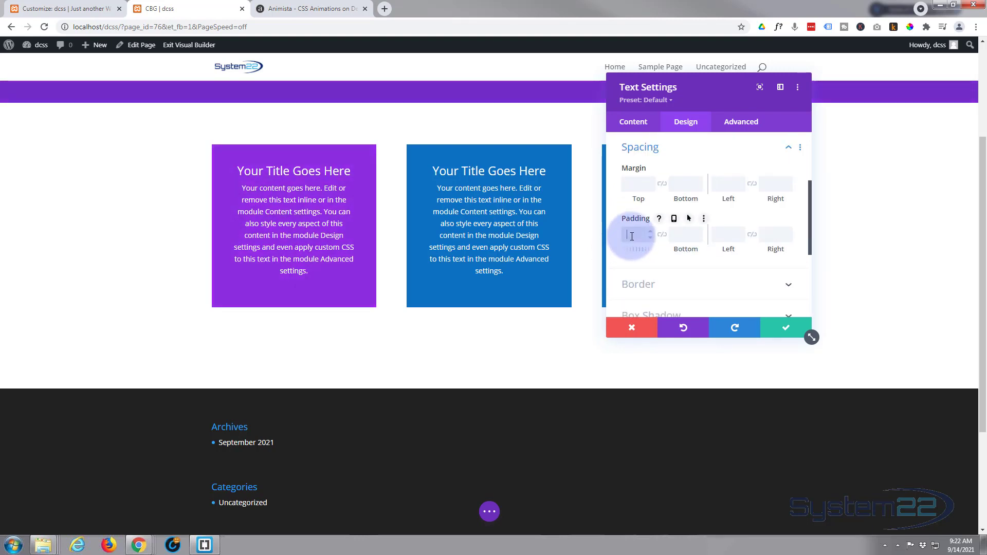
{"action": "left_click", "coordinate": [662, 236]}
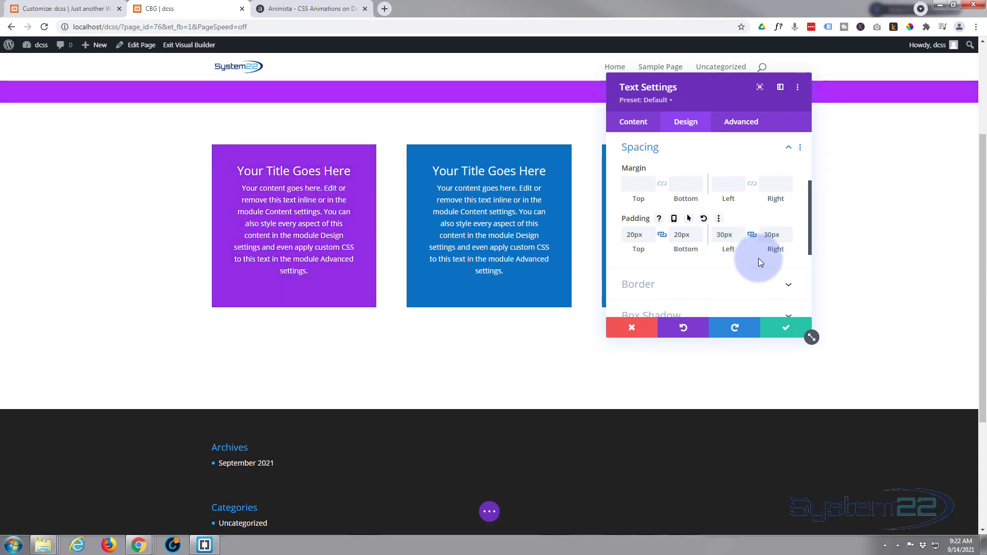
Give the Click Here module the box shadow preset that casts a soft shadow along its bottom edge.
{"action": "scroll", "coordinate": [752, 261], "scroll_direction": "down", "scroll_amount": 2}
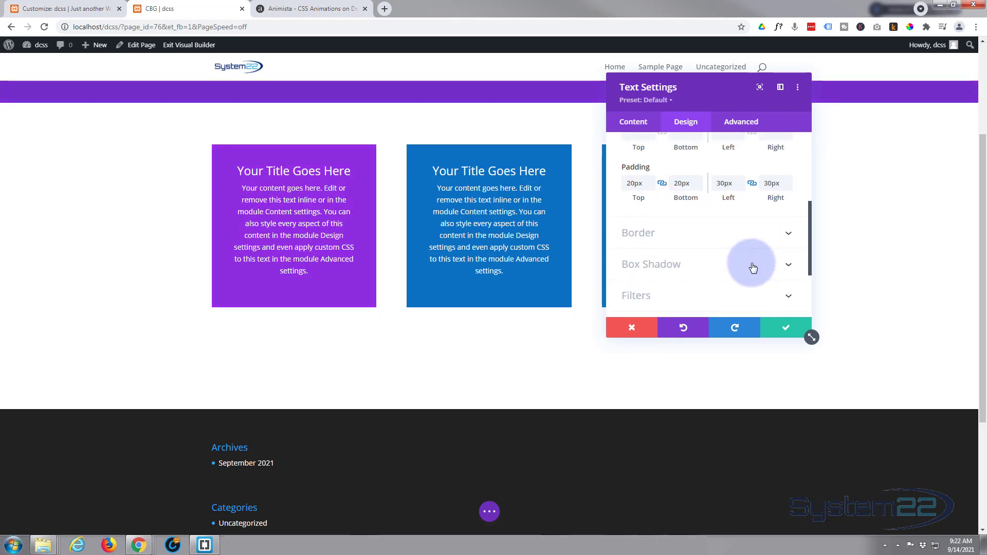
{"action": "left_click", "coordinate": [717, 268]}
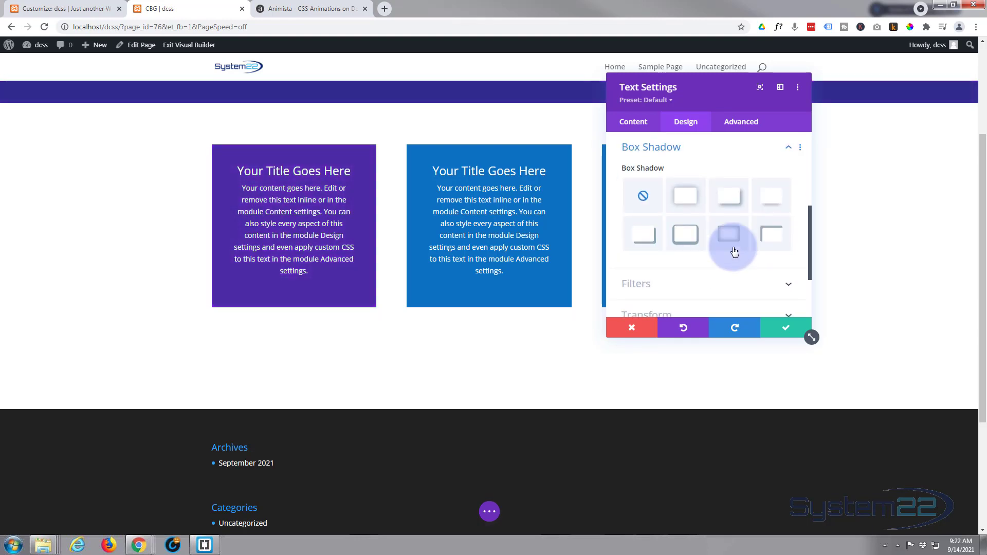
{"action": "left_click", "coordinate": [770, 198]}
{"action": "left_click", "coordinate": [770, 200]}
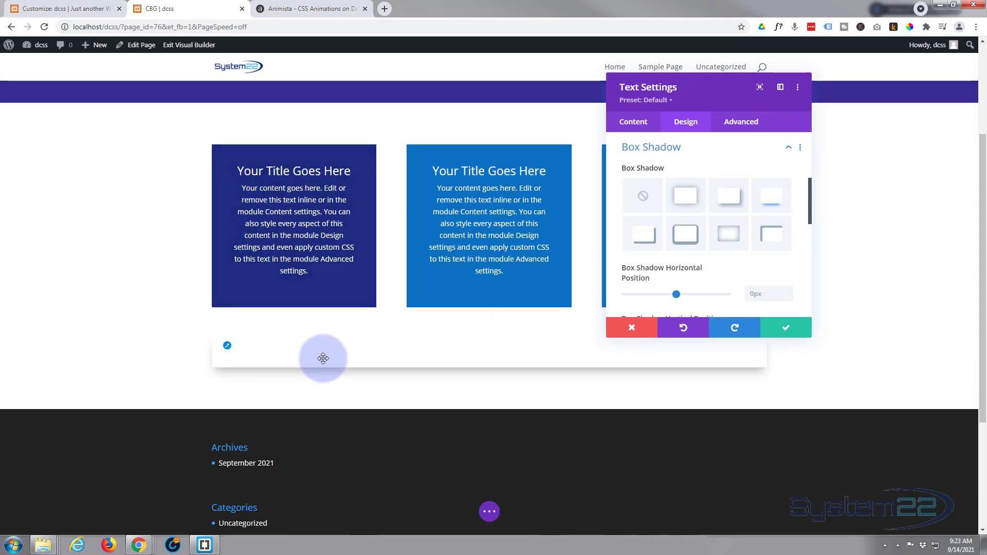
Set the Click Here text module's CSS class to color-change-2x.
{"action": "left_click", "coordinate": [751, 125]}
{"action": "left_click", "coordinate": [708, 176]}
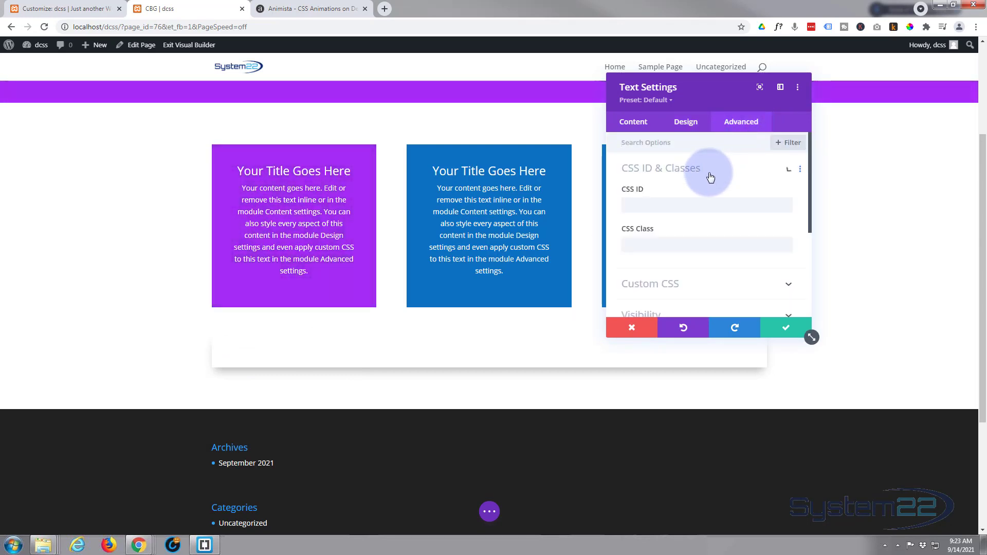
{"action": "left_click", "coordinate": [631, 245]}
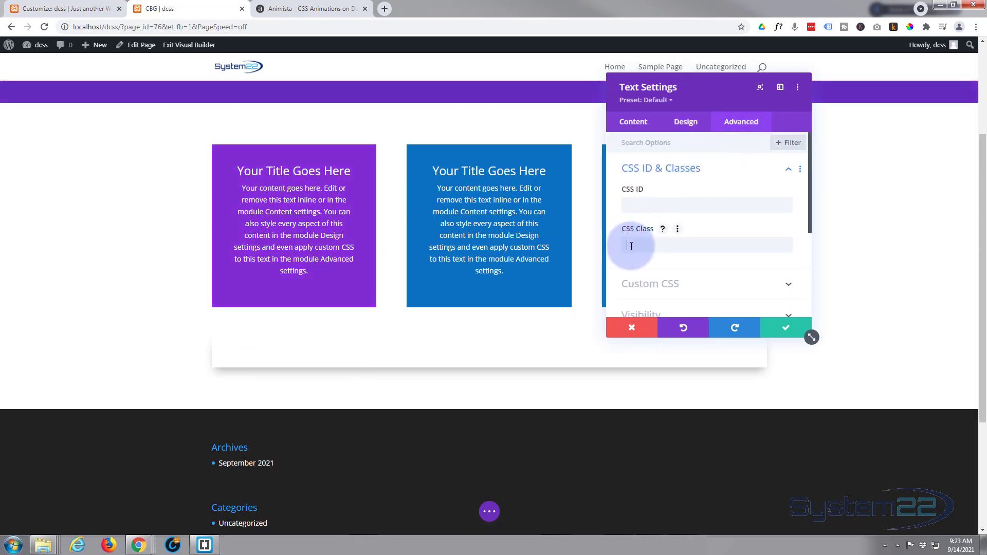
{"action": "type", "text": "color-change-2x"}
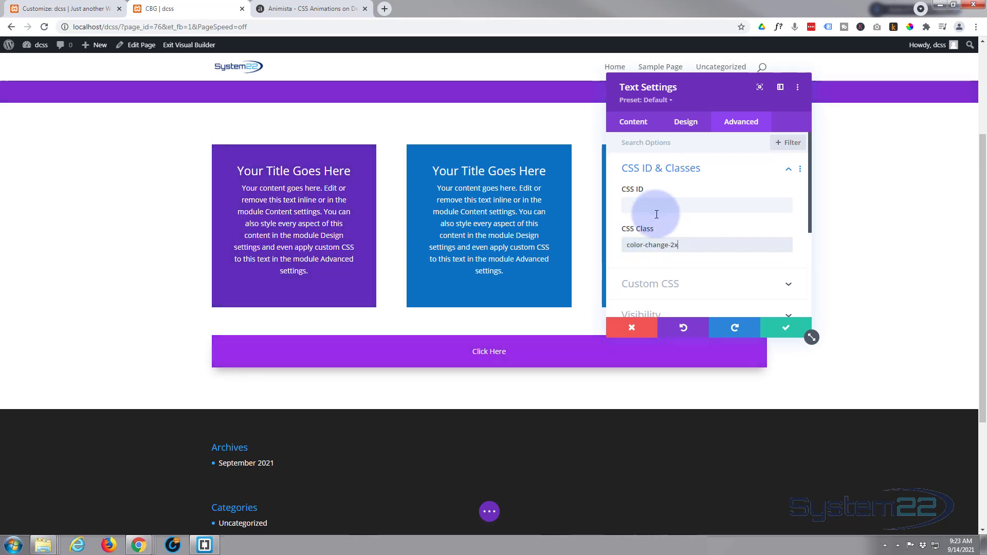
Set the Click Here module's width to 30% and its module alignment to center.
{"action": "left_click", "coordinate": [685, 122]}
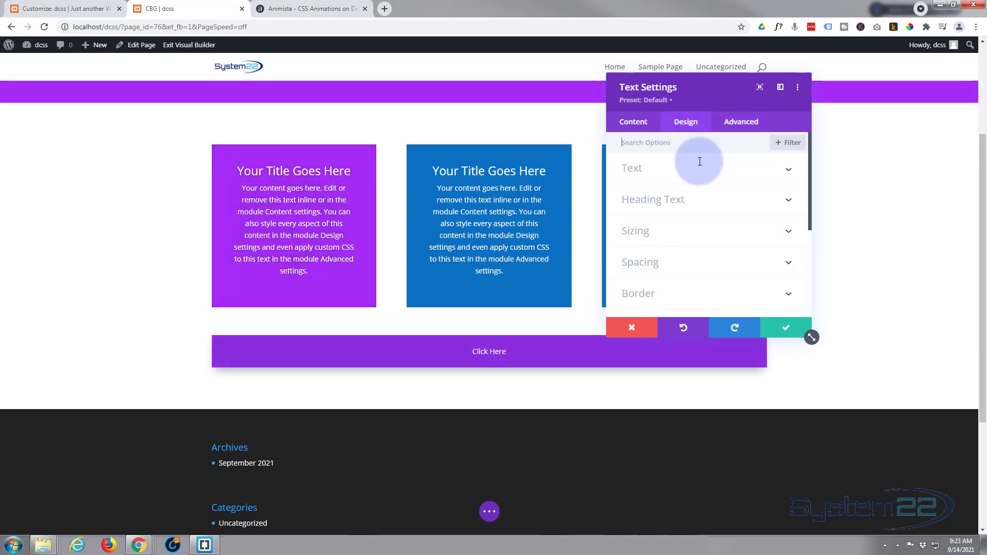
{"action": "scroll", "coordinate": [694, 208], "scroll_direction": "down", "scroll_amount": 1}
{"action": "left_click", "coordinate": [691, 188]}
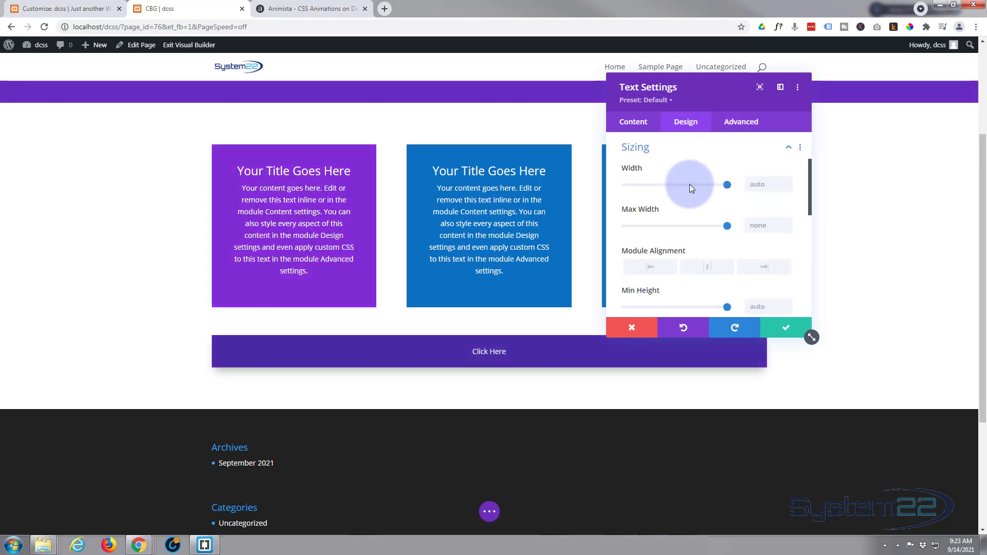
{"action": "left_click", "coordinate": [723, 184]}
{"action": "left_click_drag", "start_coordinate": [703, 187], "coordinate": [658, 189]}
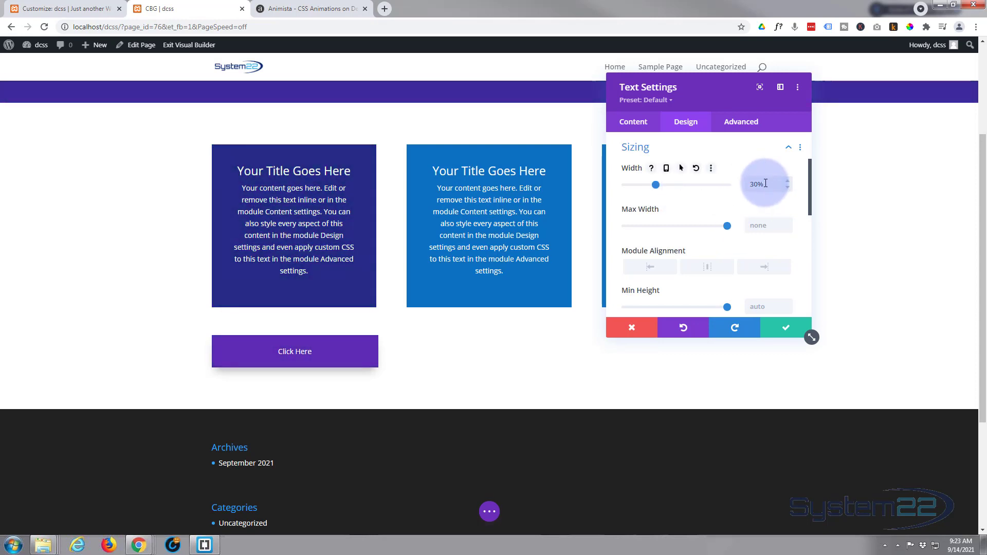
{"action": "left_click", "coordinate": [711, 272]}
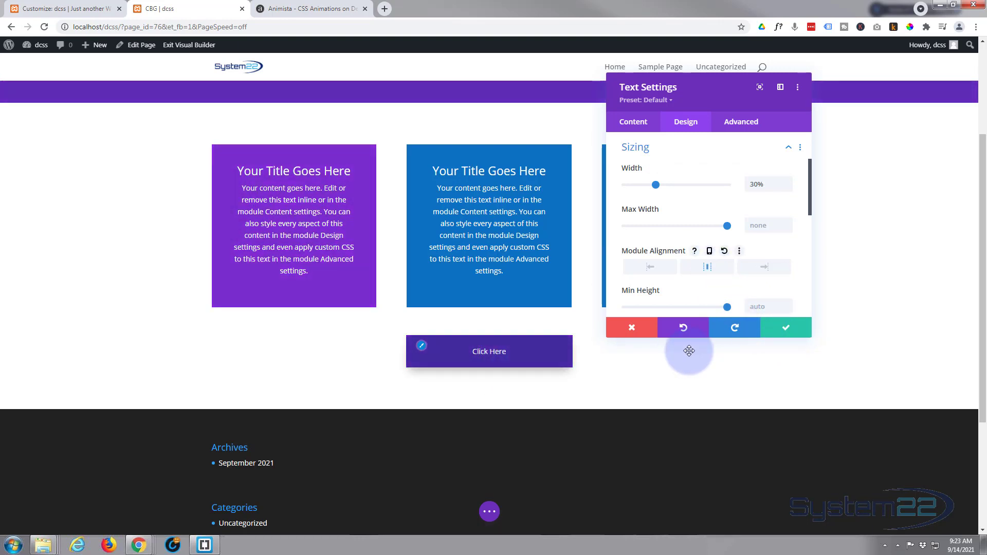
Round all four corners of the Click Here text module by 4px.
{"action": "scroll", "coordinate": [655, 285], "scroll_direction": "down", "scroll_amount": 5}
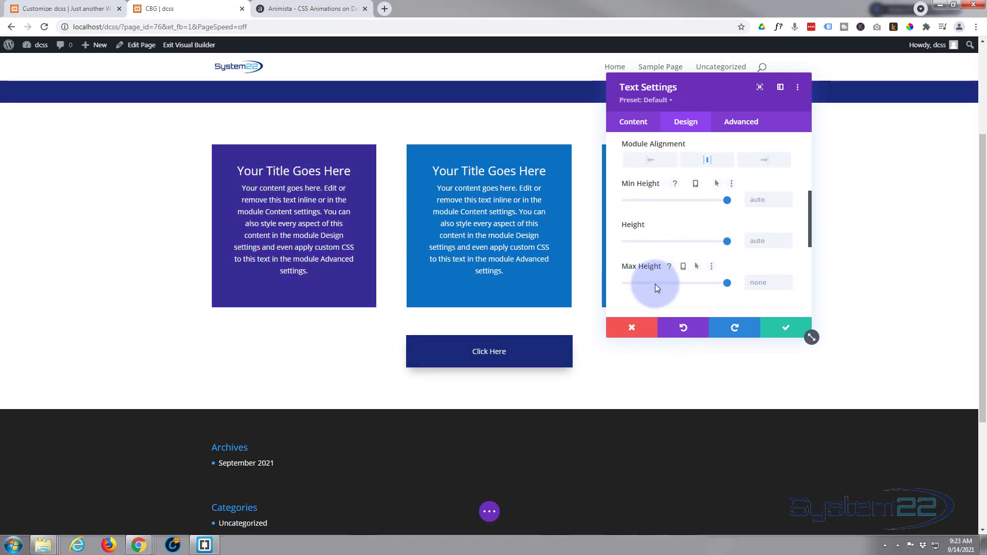
{"action": "scroll", "coordinate": [657, 288], "scroll_direction": "down", "scroll_amount": 1}
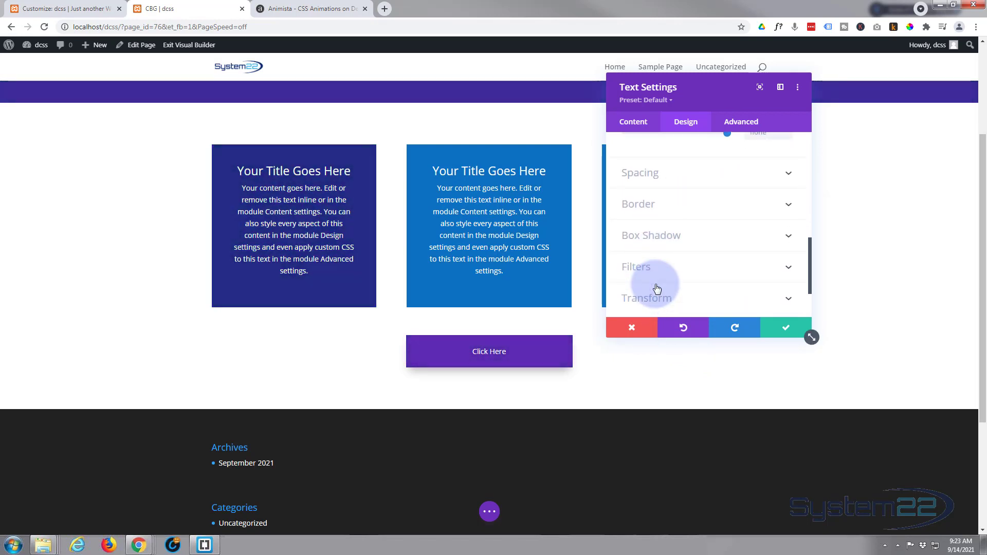
{"action": "left_click", "coordinate": [693, 208]}
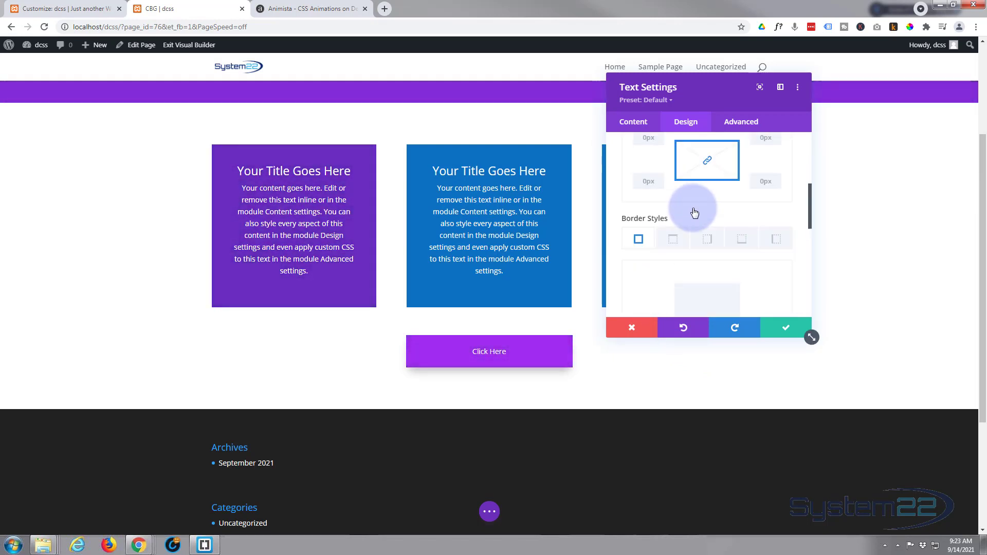
{"action": "left_click", "coordinate": [645, 195]}
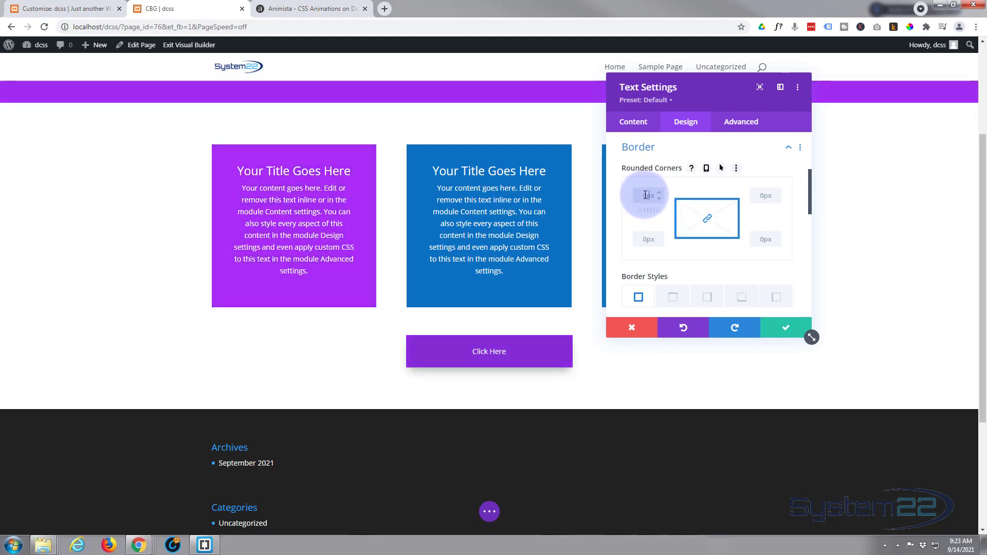
{"action": "type", "text": "4"}
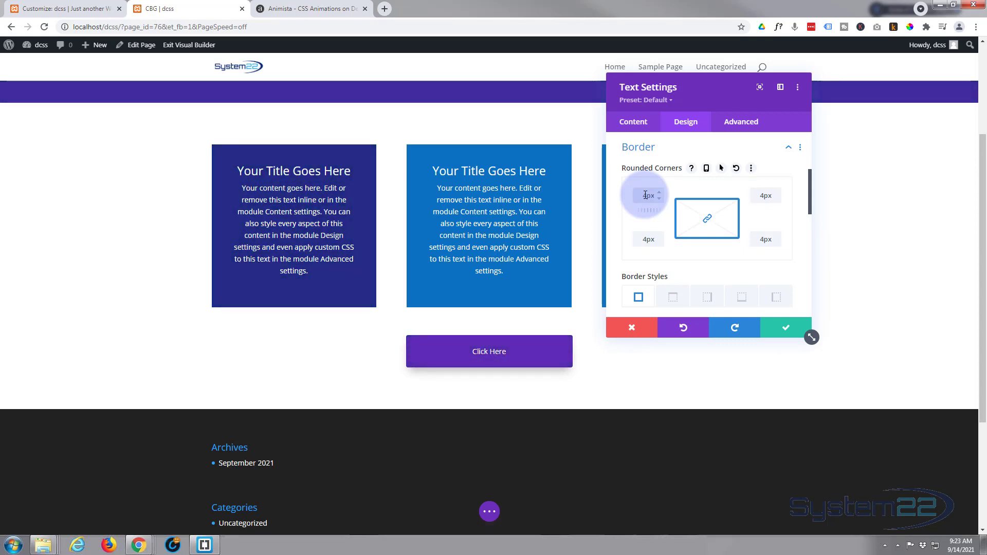
Show the Click Here module's link options, leave the link URL empty, and save the module settings.
{"action": "left_click", "coordinate": [634, 125]}
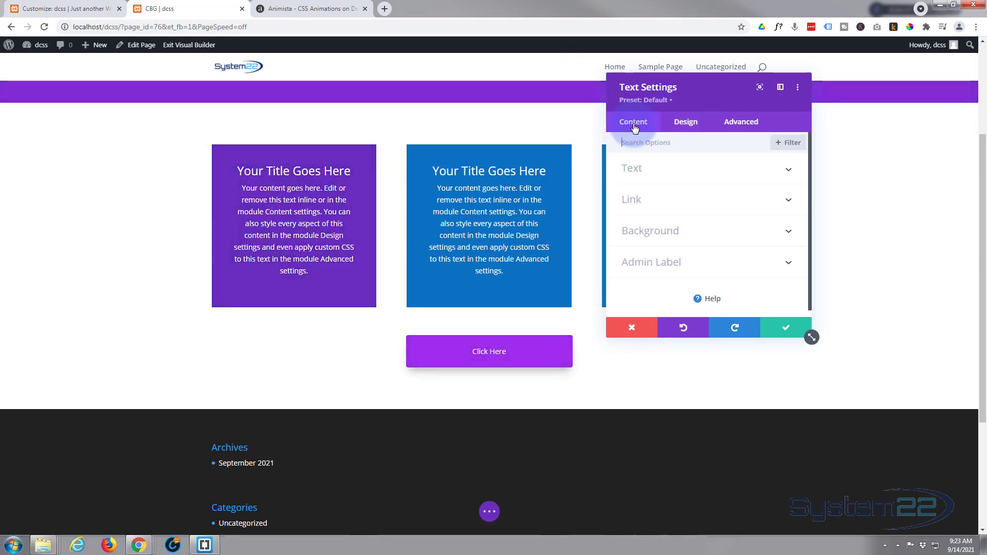
{"action": "left_click", "coordinate": [677, 200]}
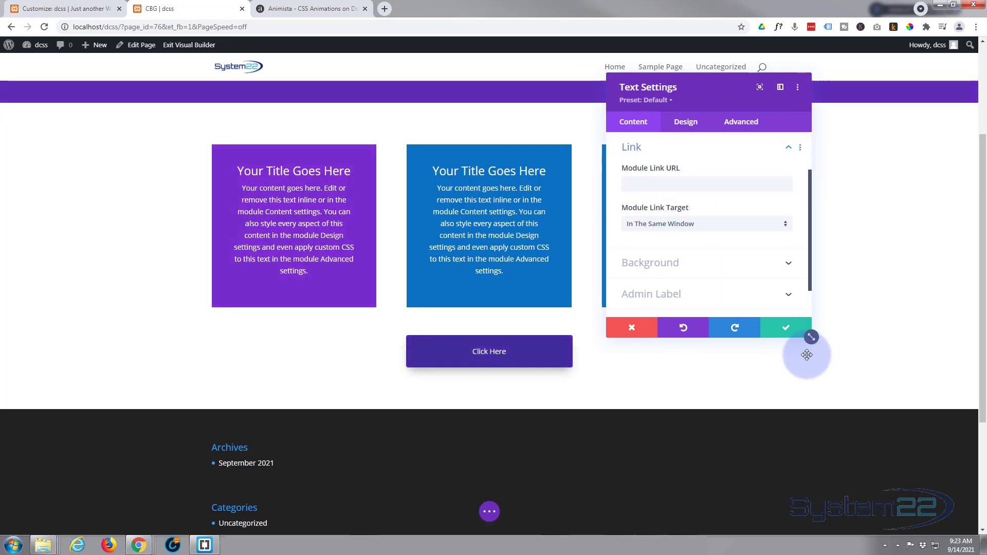
{"action": "left_click", "coordinate": [787, 329]}
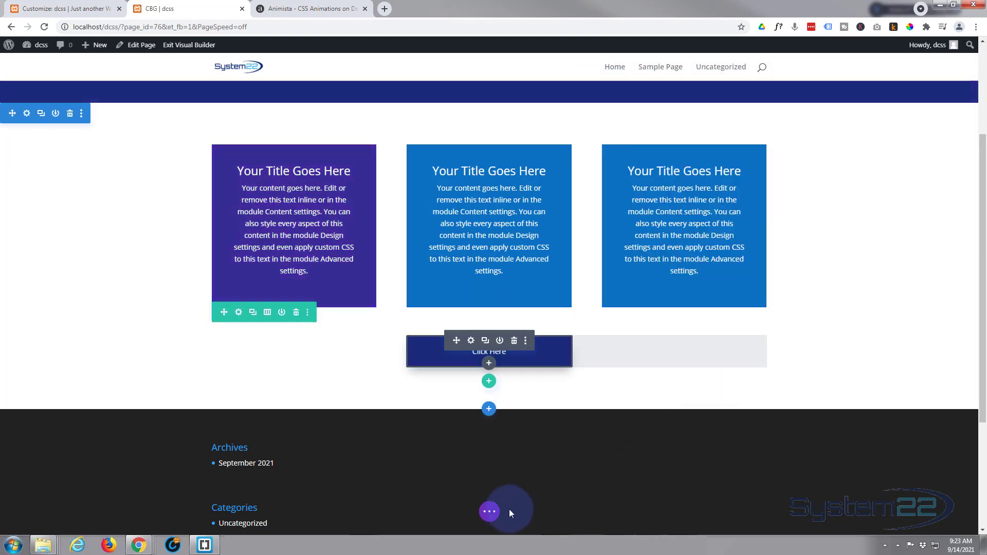
Save the page as a draft and exit the Visual Builder to check the animated backgrounds on the page.
{"action": "left_click", "coordinate": [490, 512]}
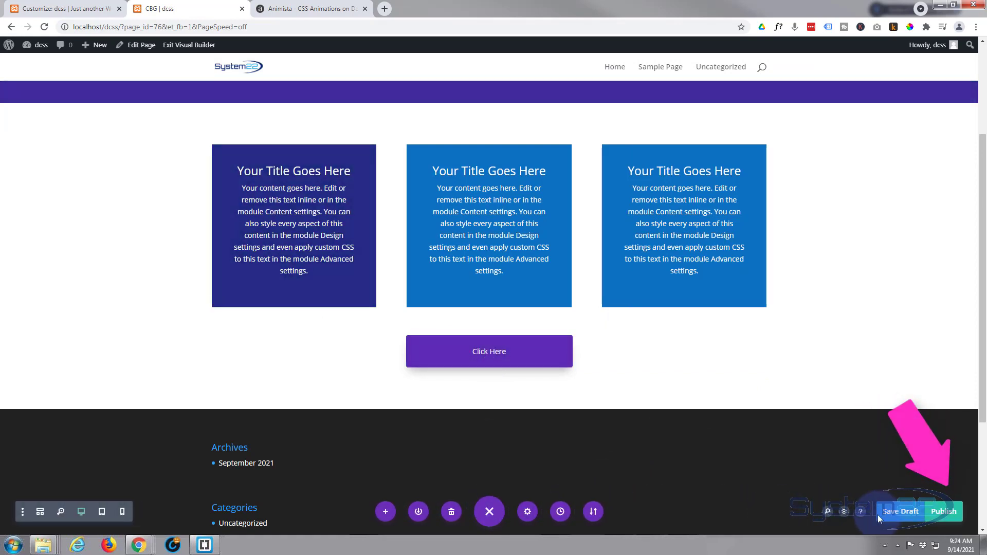
{"action": "left_click", "coordinate": [900, 511]}
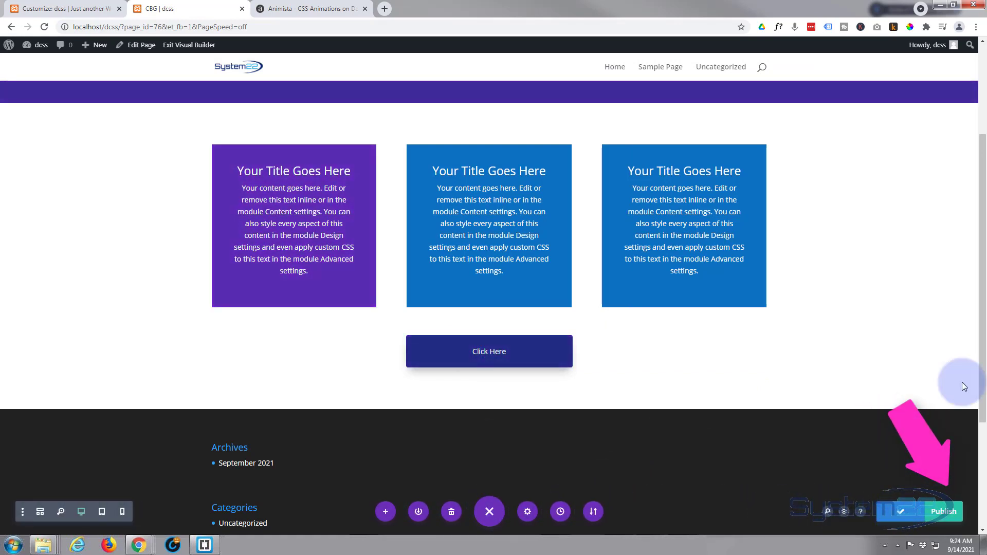
{"action": "left_click", "coordinate": [175, 46]}
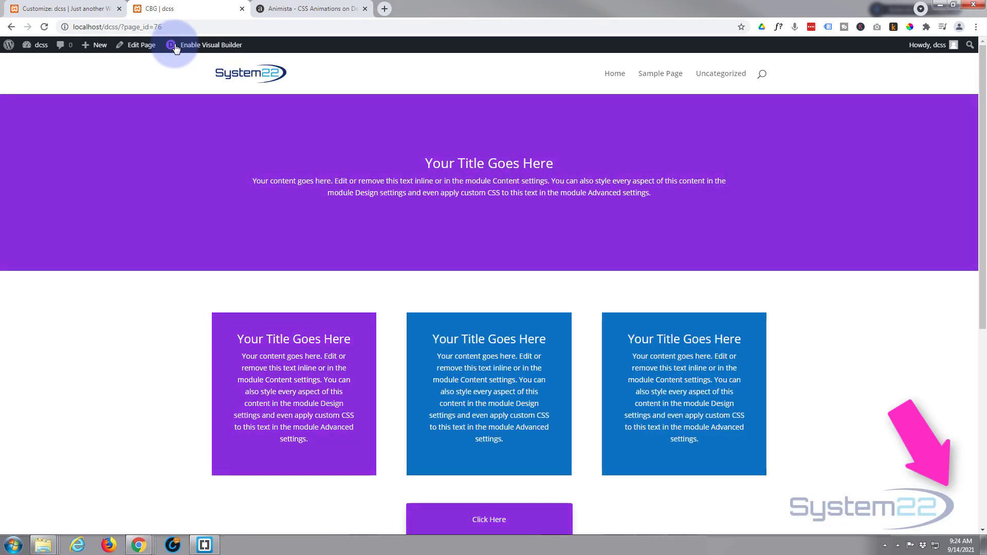
{"action": "scroll", "coordinate": [92, 413], "scroll_direction": "down", "scroll_amount": 1}
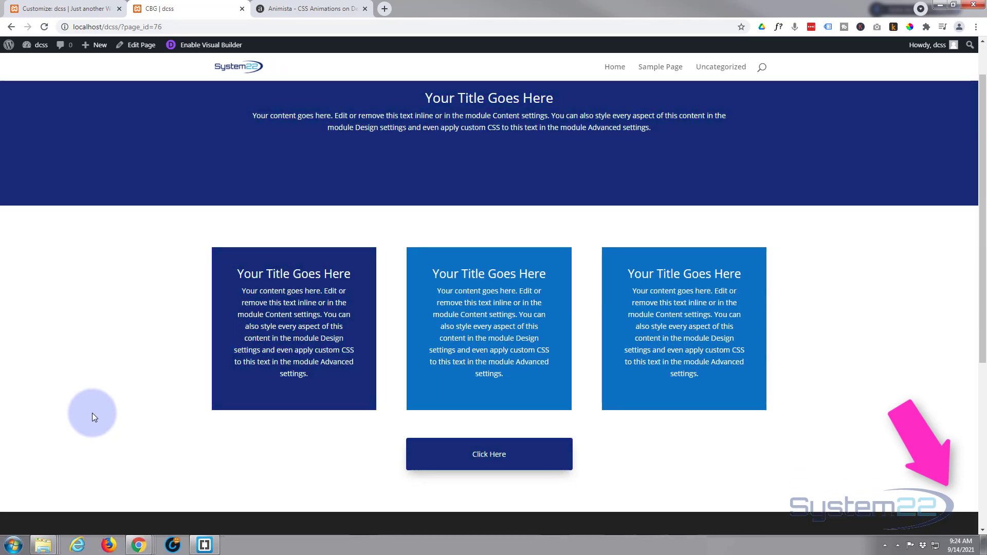
{"action": "scroll", "coordinate": [91, 418], "scroll_direction": "up", "scroll_amount": 1}
Review the color-change-2x class and keyframes code on the Animista site and return to the CBG page.
{"action": "left_click", "coordinate": [286, 9]}
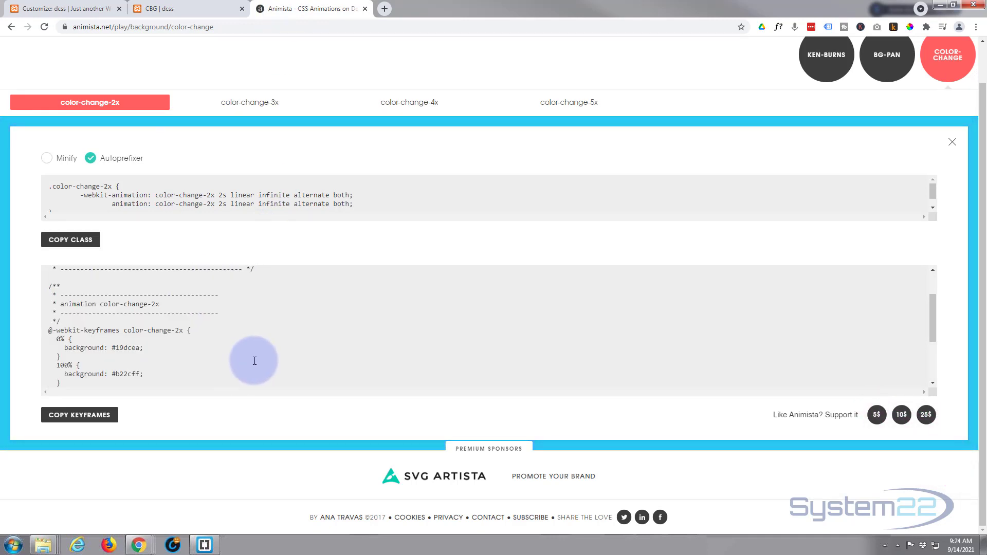
{"action": "scroll", "coordinate": [253, 359], "scroll_direction": "up", "scroll_amount": 1}
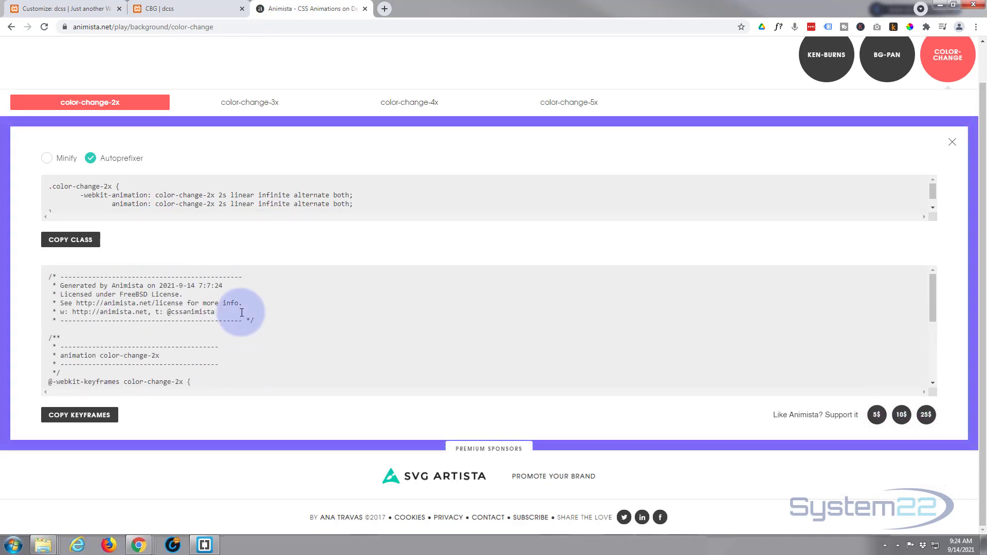
{"action": "left_click", "coordinate": [206, 9]}
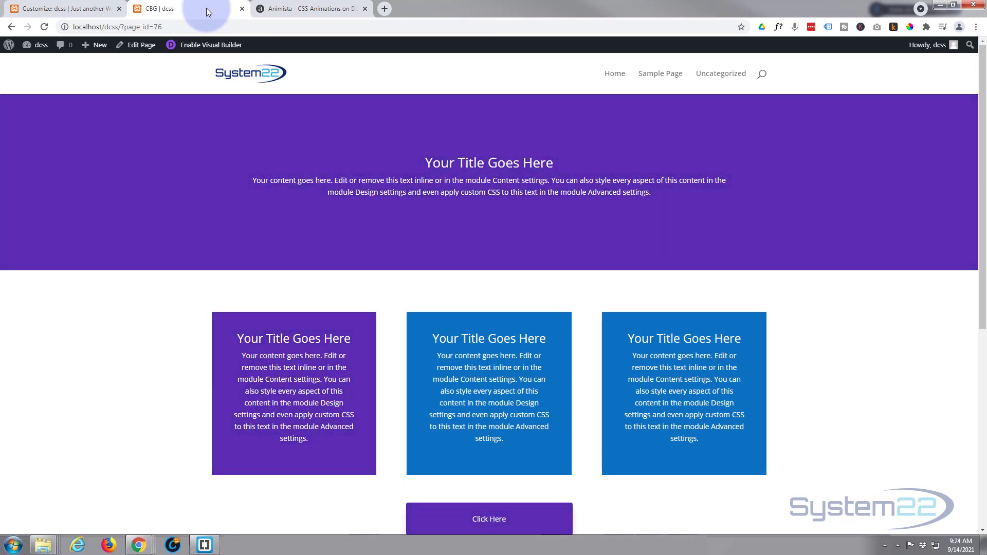
{"action": "left_click", "coordinate": [286, 11]}
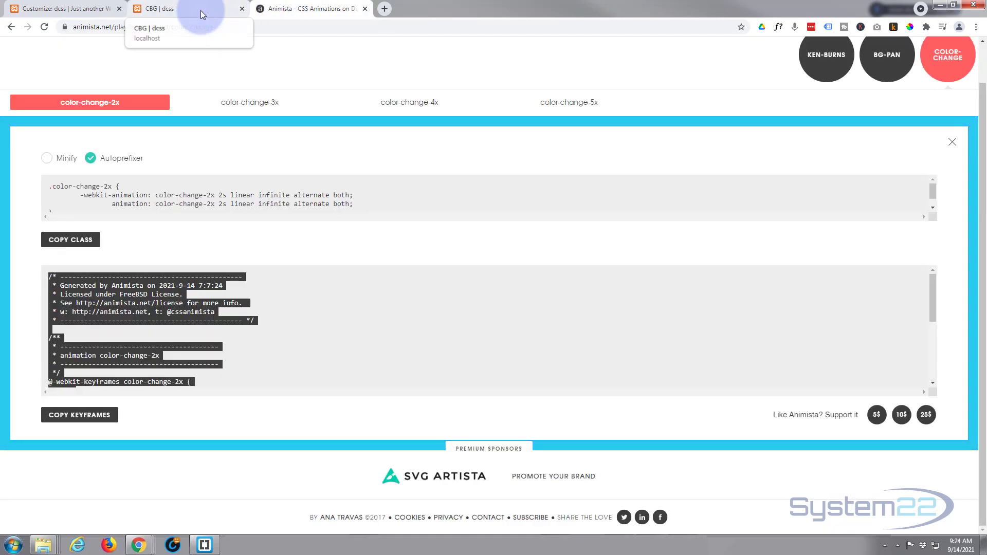
{"action": "left_click", "coordinate": [200, 11]}
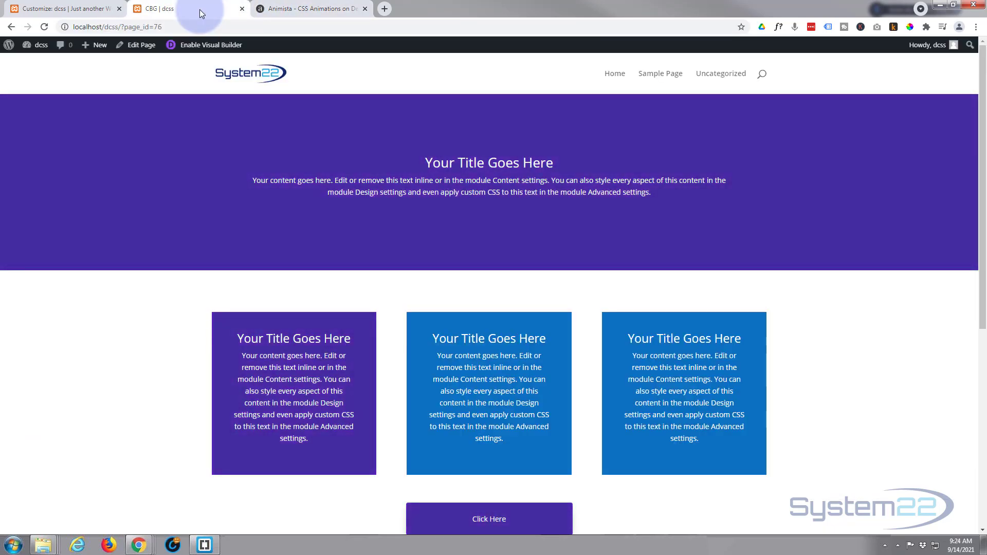